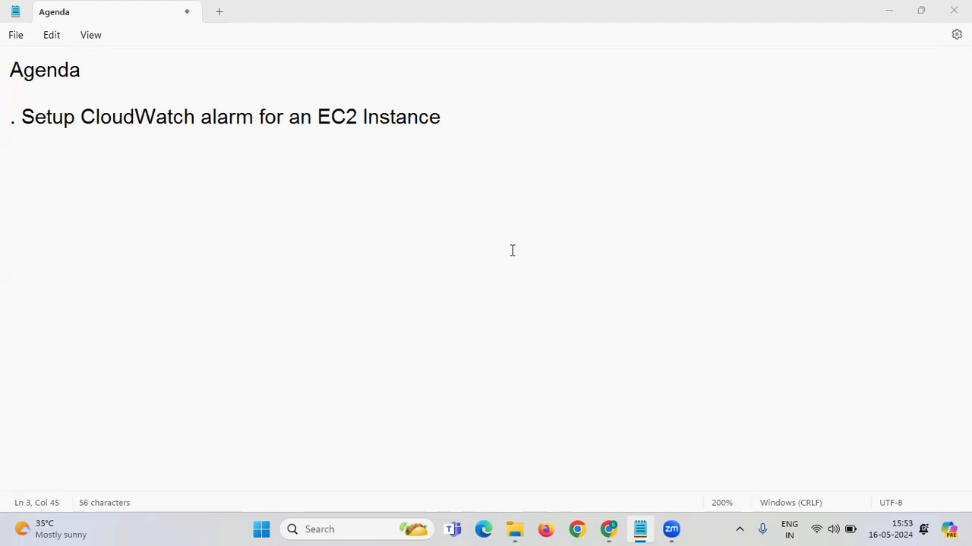
Step: Switch to the AWS EC2 console in Chrome and start launching a new instance named linux-server
click(609, 529)
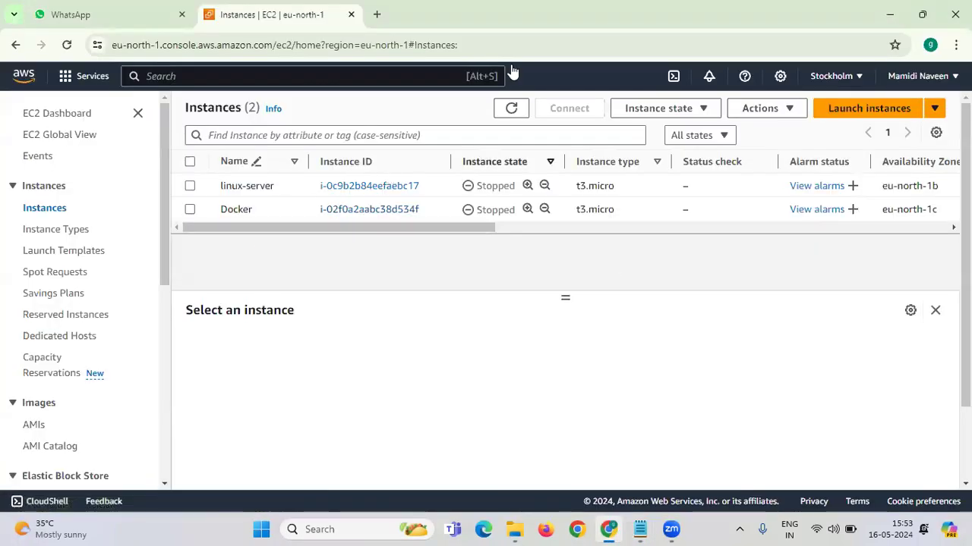
click(837, 112)
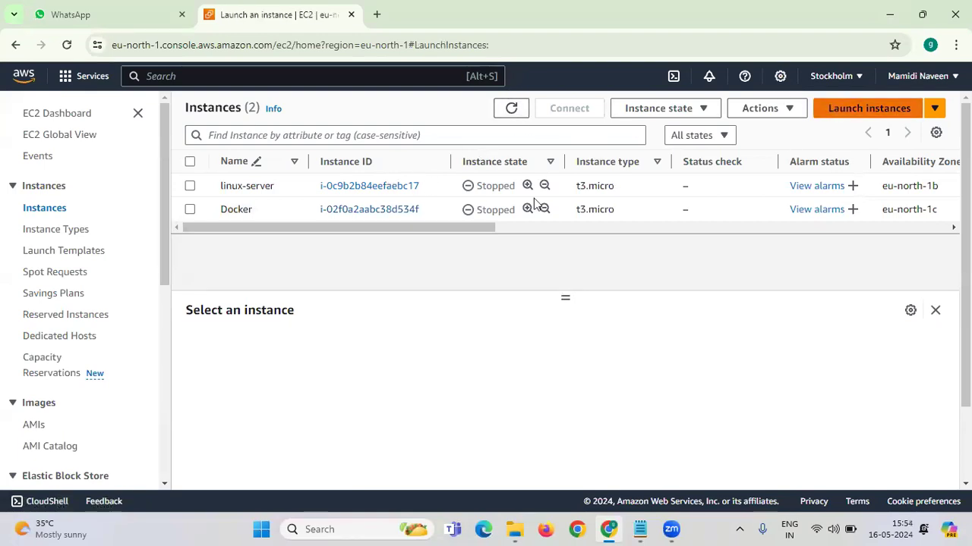
click(300, 301)
text(linux-server)
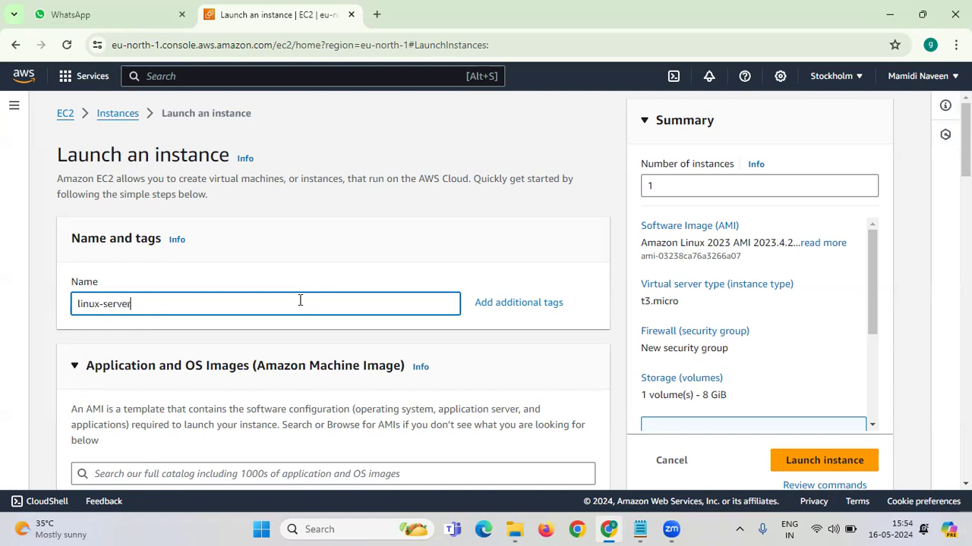
Step: Choose Amazon Linux 2 AMI (HVM) - Kernel 5.10, SSD Volume Type as the instance's machine image
scroll(368, 334, down, 3)
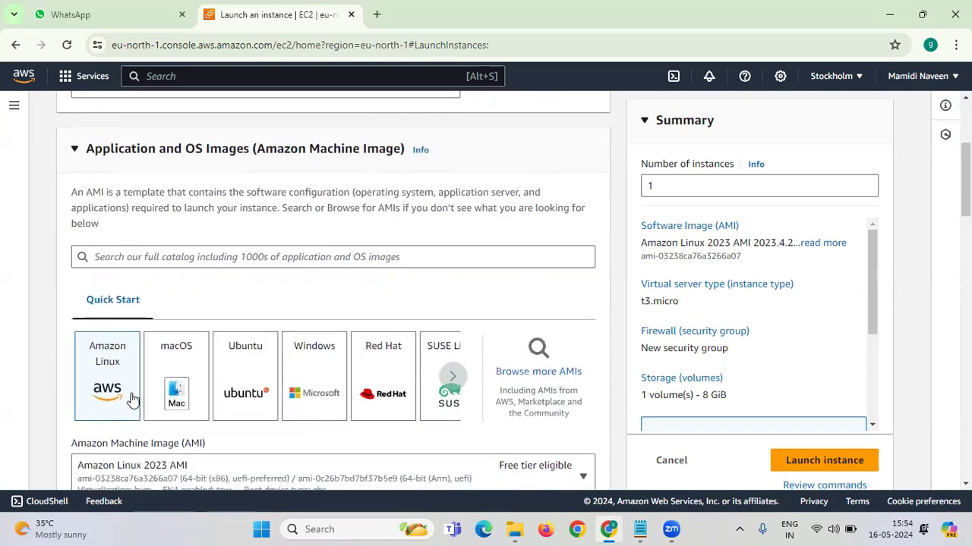
scroll(131, 401, down, 3)
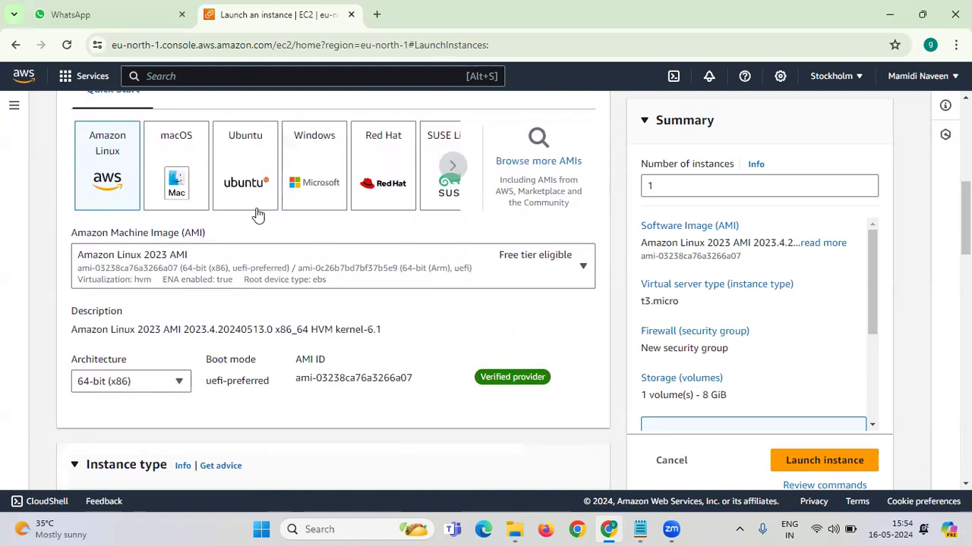
click(168, 263)
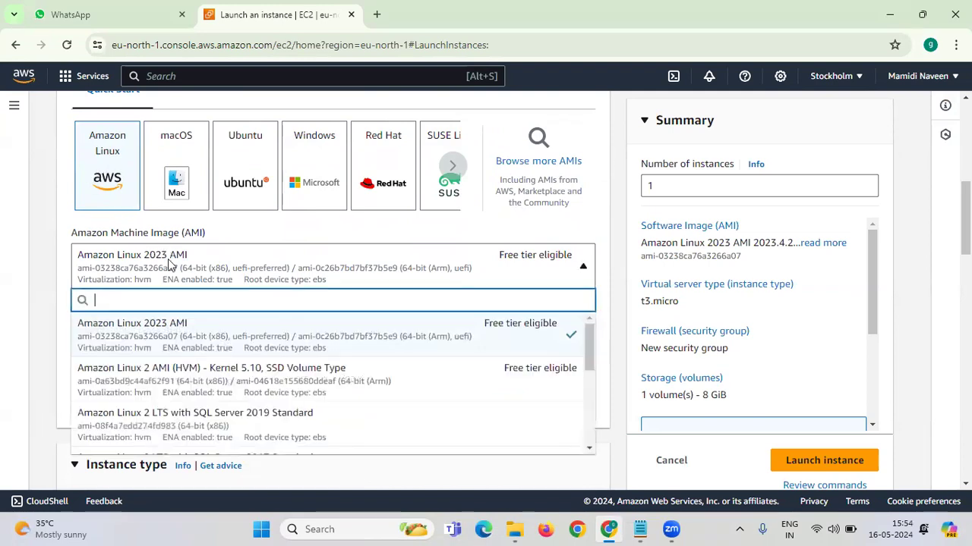
click(185, 385)
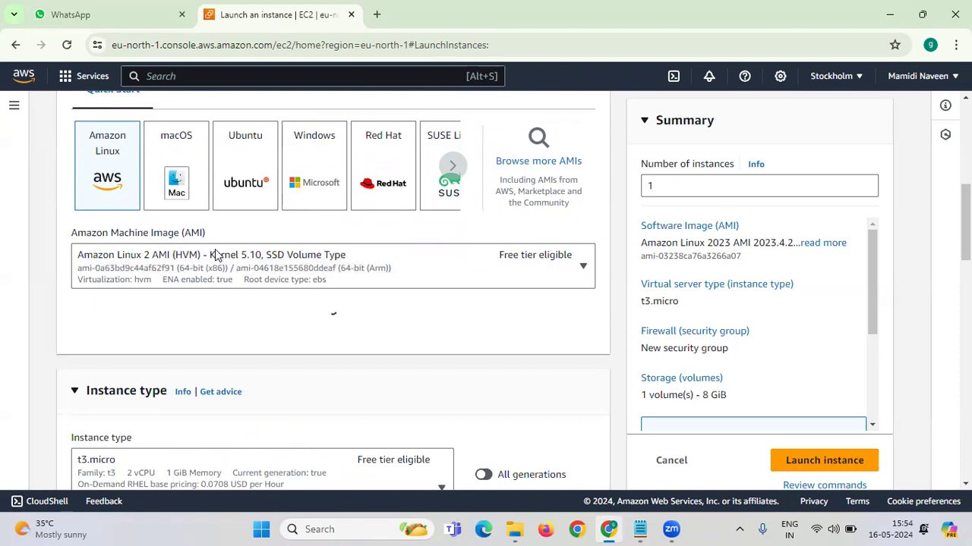
scroll(499, 322, down, 4)
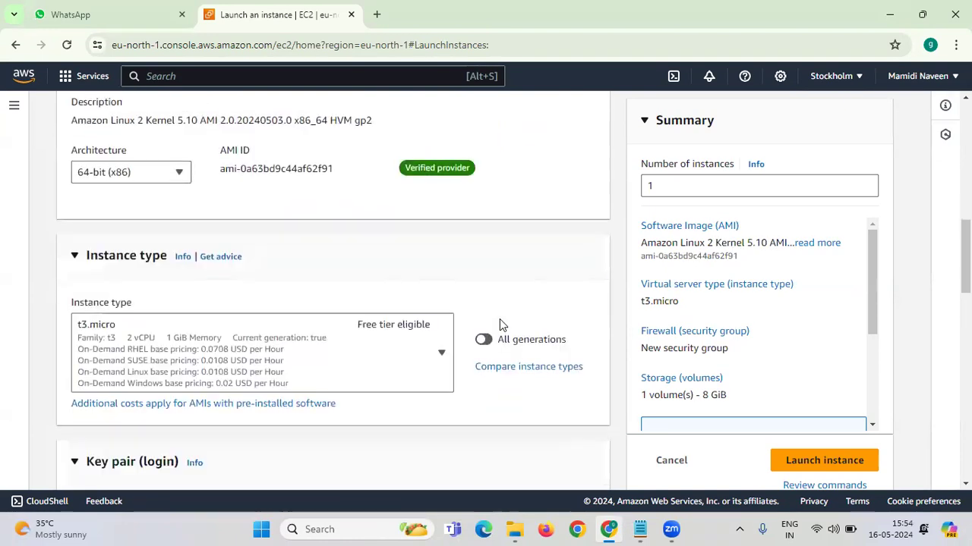
scroll(173, 130, up, 2)
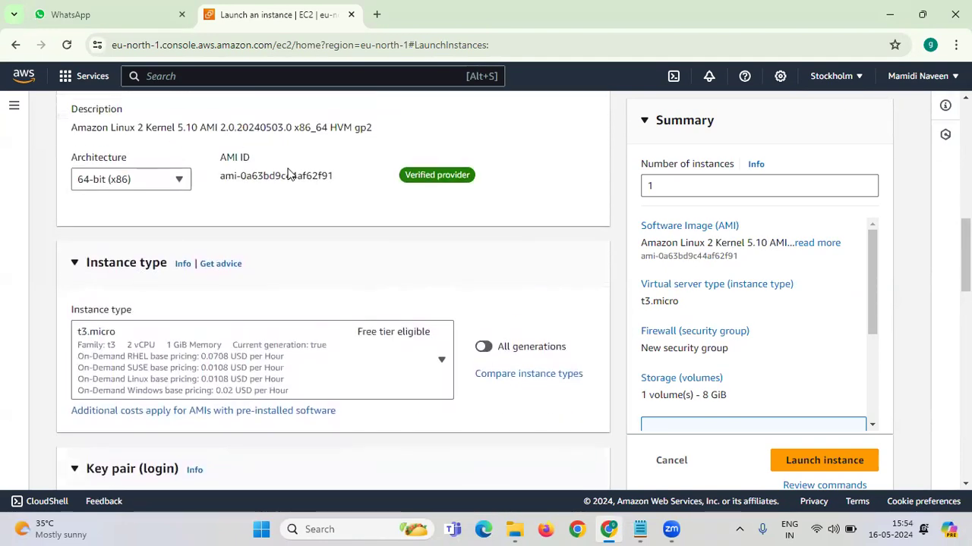
Step: Keep t3.micro as the instance type and assign the kube-key key pair for login
scroll(288, 174, down, 2)
scroll(442, 262, down, 1)
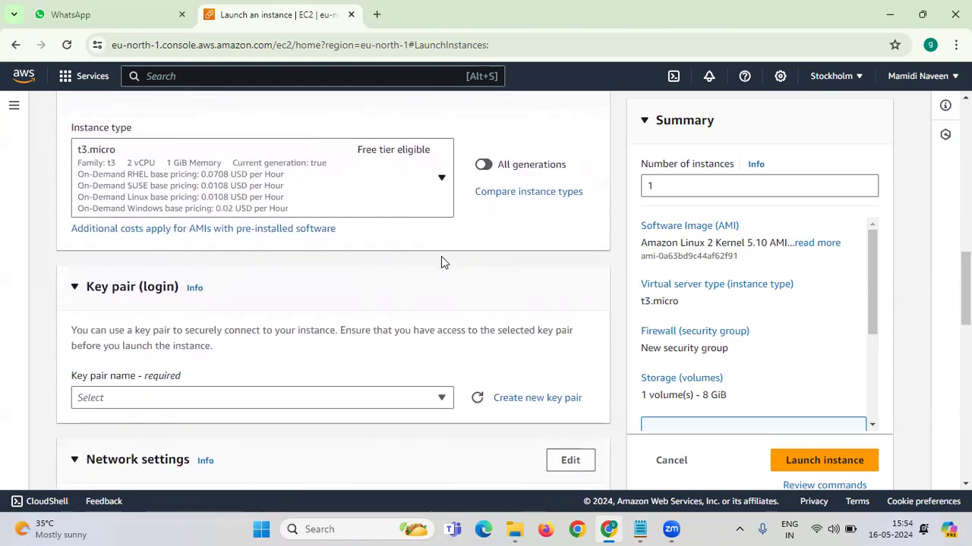
click(441, 182)
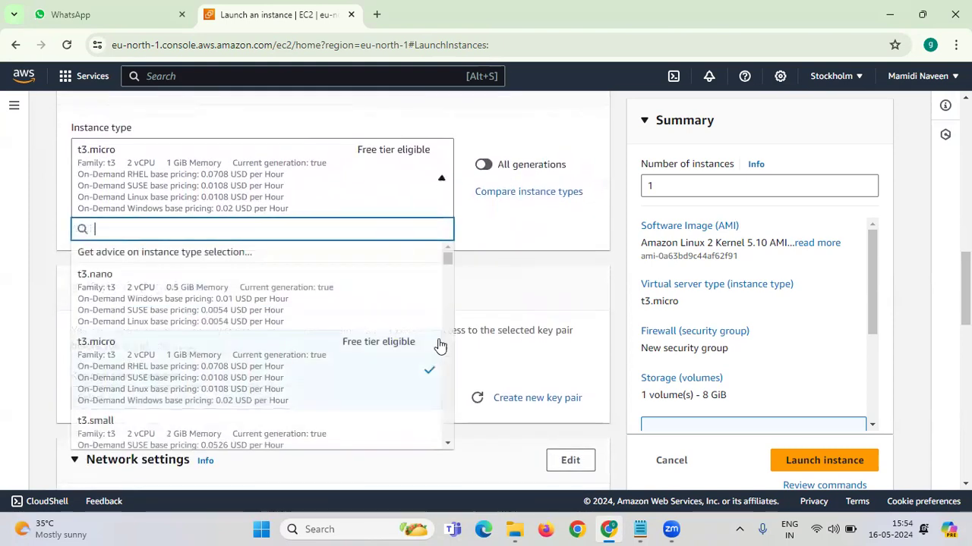
click(442, 182)
scroll(479, 287, down, 3)
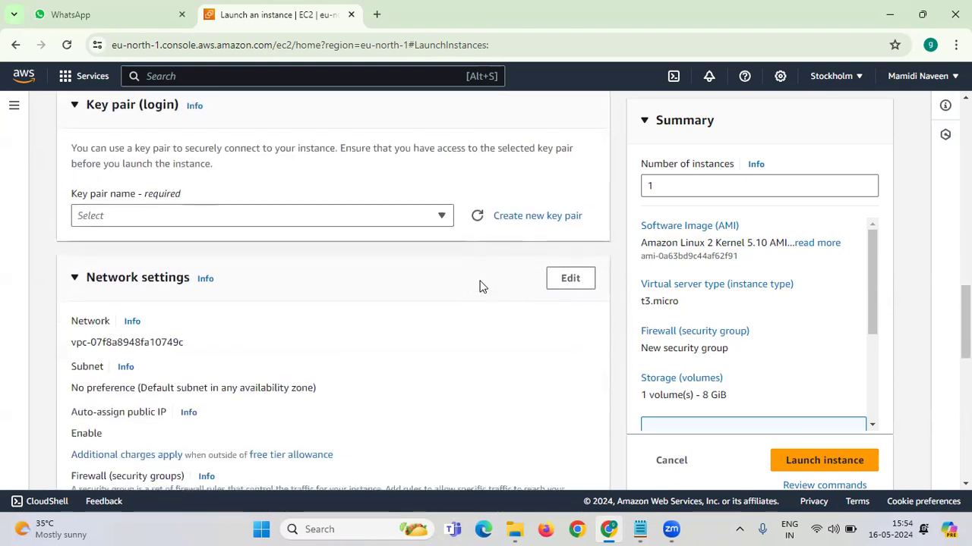
click(390, 218)
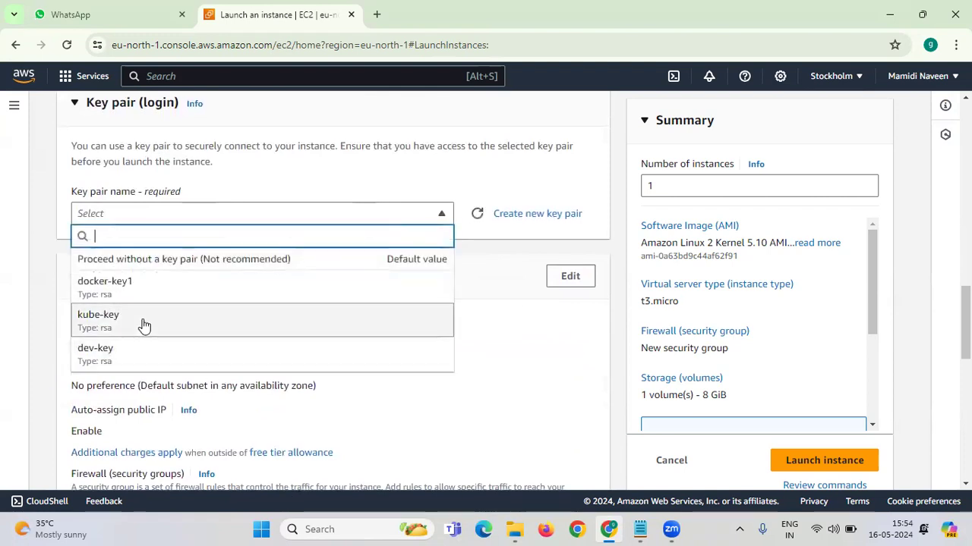
click(144, 326)
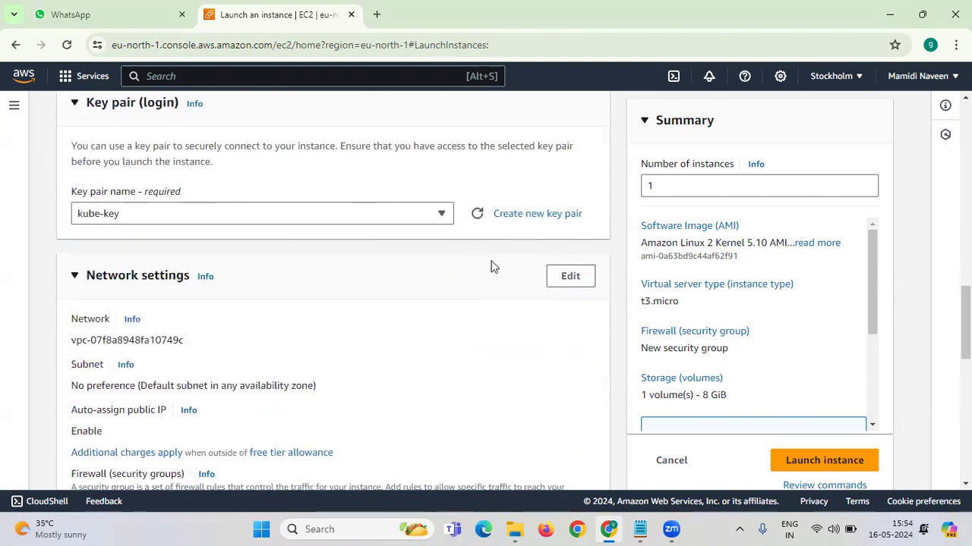
Step: Review the instance type and key pair settings, and launch the instance
scroll(490, 266, down, 3)
scroll(289, 253, up, 6)
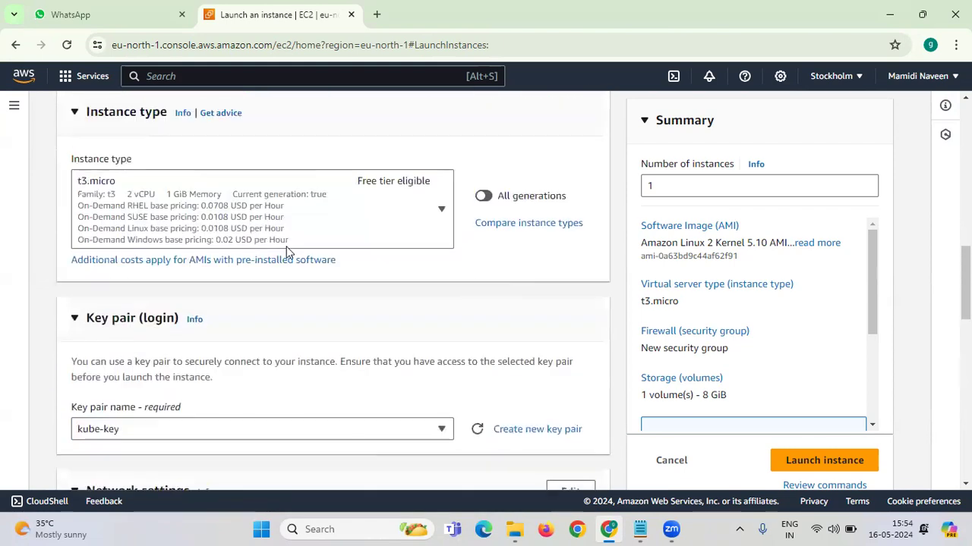
scroll(490, 401, down, 2)
click(826, 466)
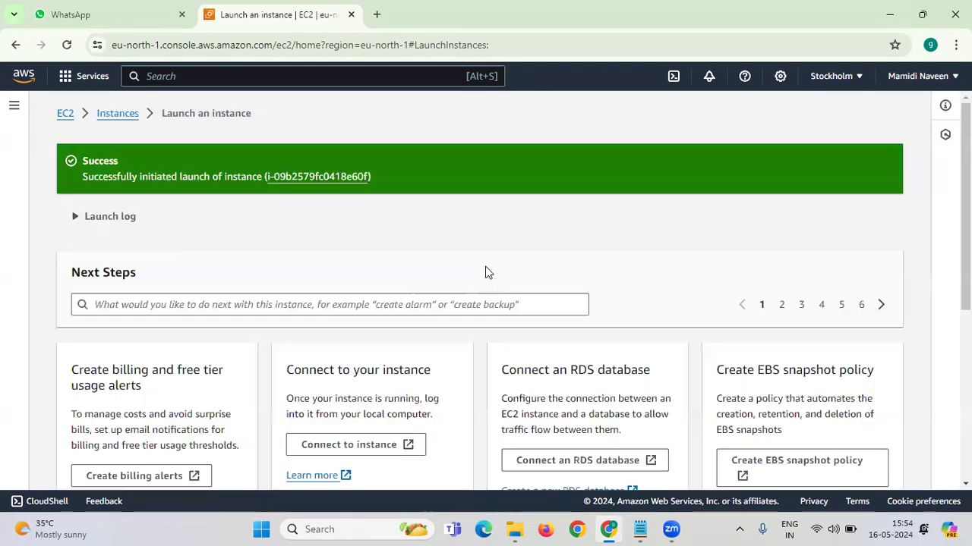
Step: Return from the launch confirmation to the list of all instances and refresh it
scroll(477, 238, down, 5)
scroll(476, 238, up, 5)
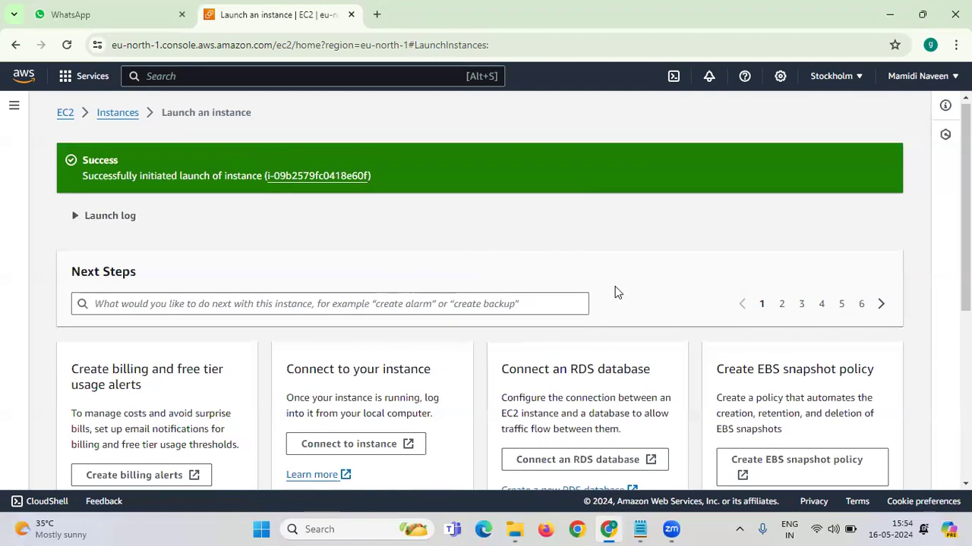
scroll(615, 287, down, 5)
click(793, 467)
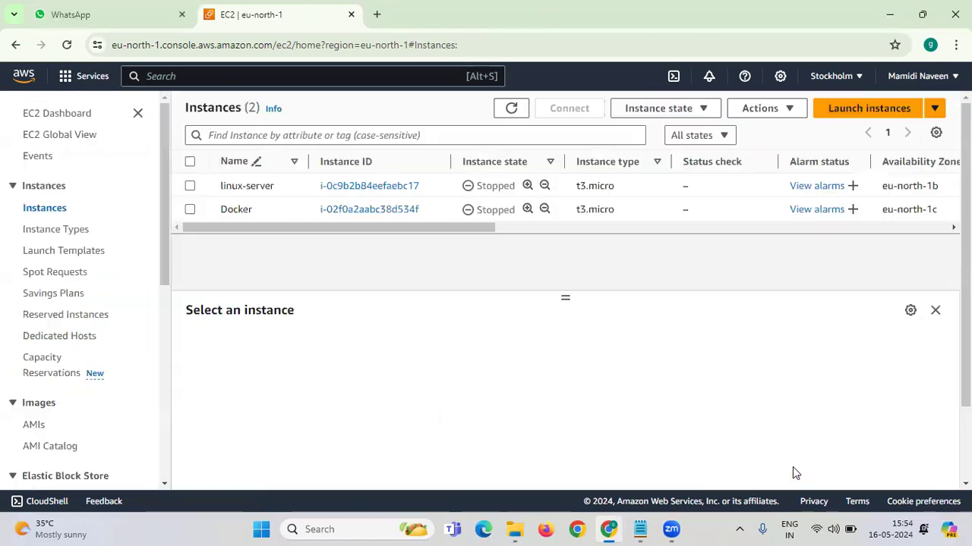
click(511, 108)
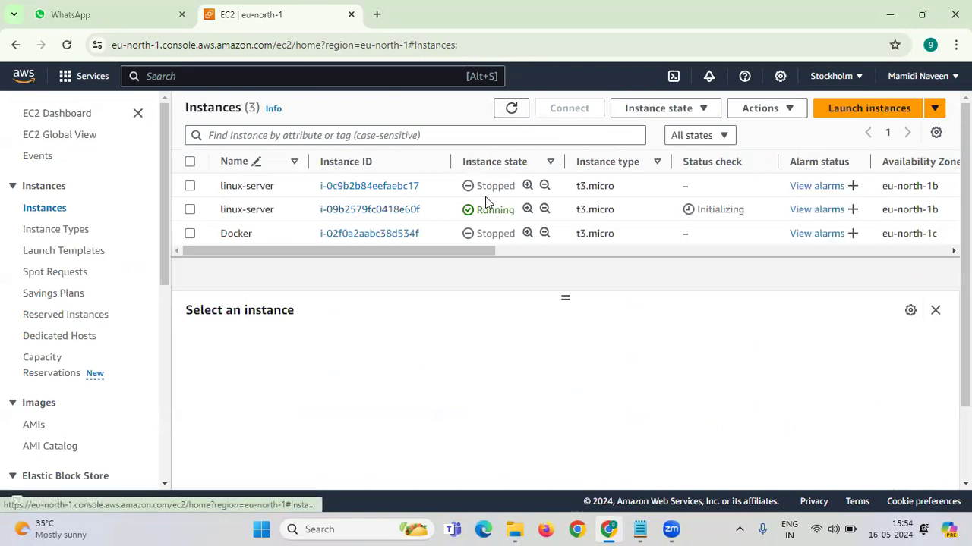
Step: Select the running linux-server instance and open its CloudWatch alarm management page
click(190, 209)
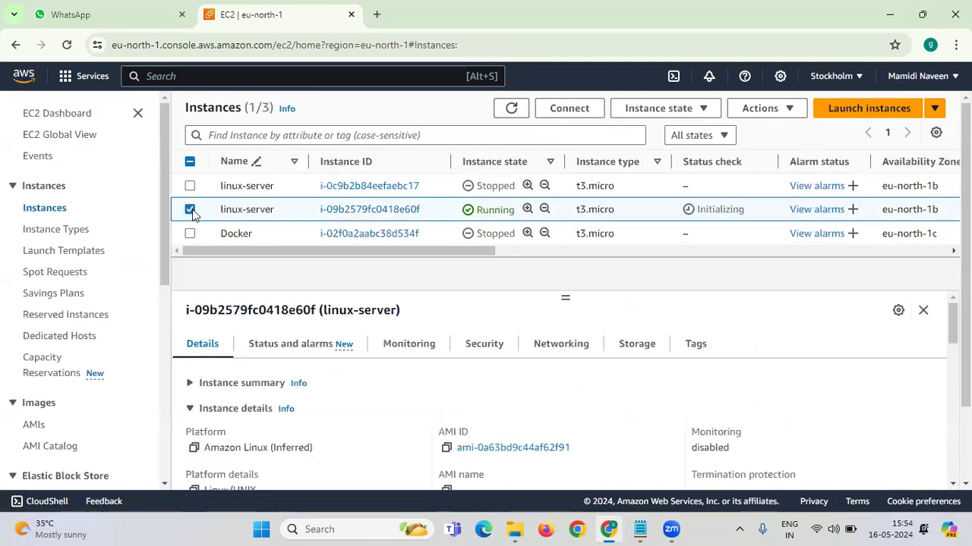
click(755, 109)
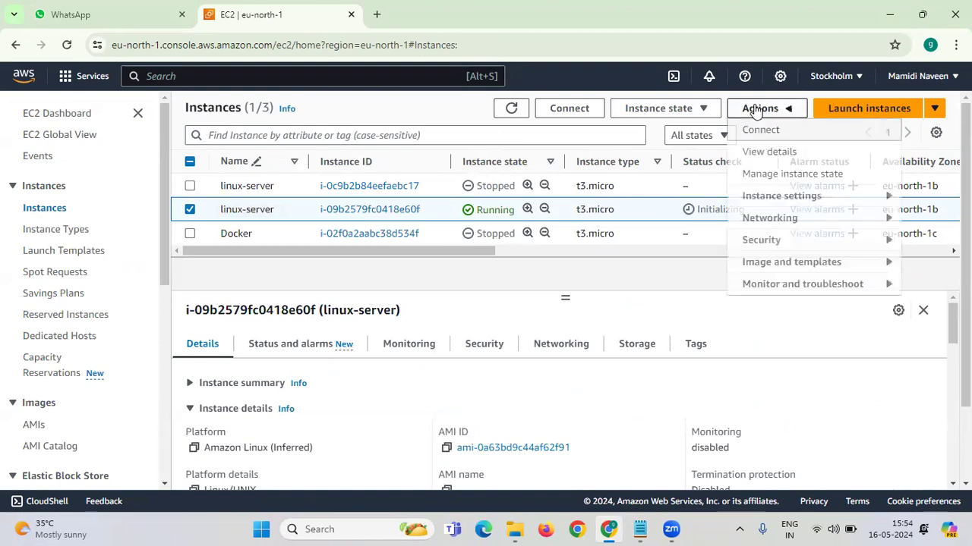
click(786, 291)
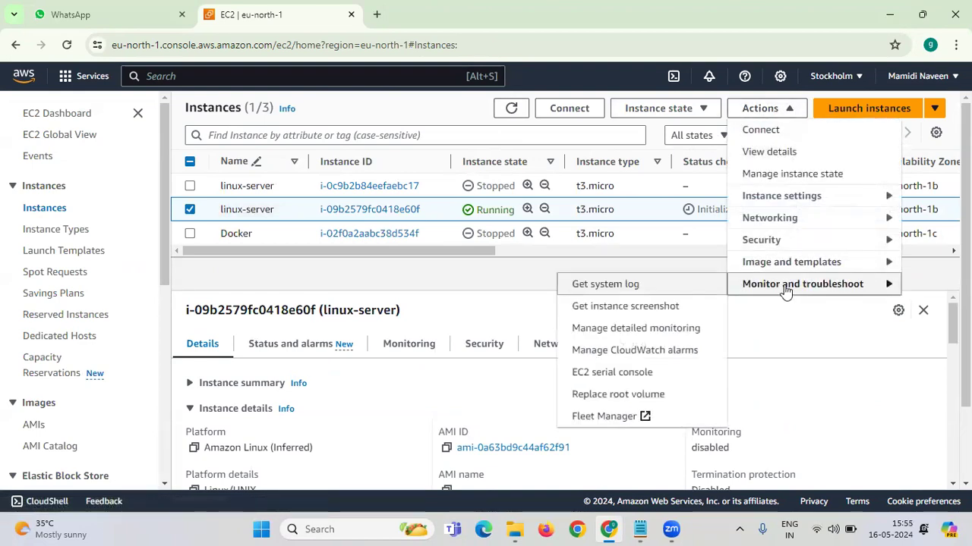
click(688, 355)
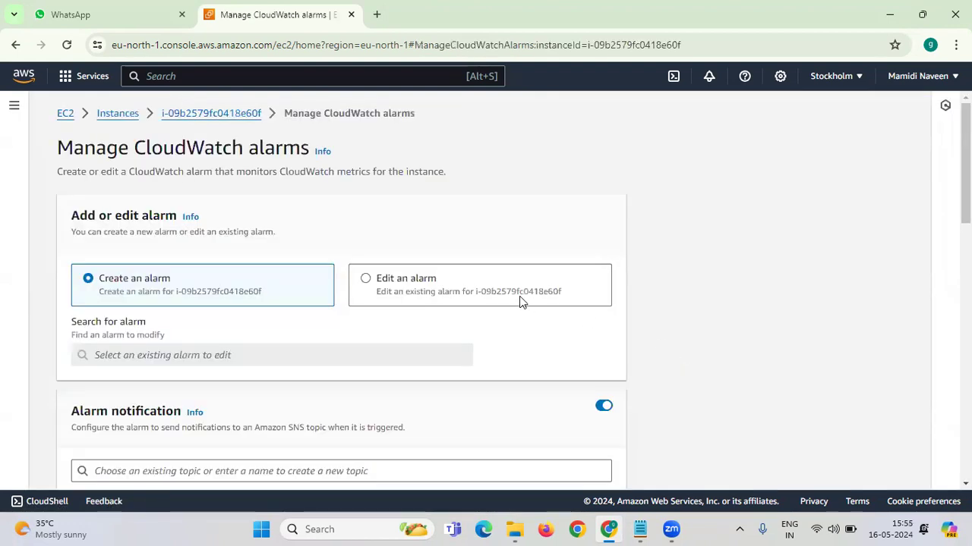
Step: Choose to edit an alarm for the instance and enter Ec2-instance-status2 as the alarm
scroll(452, 333, down, 1)
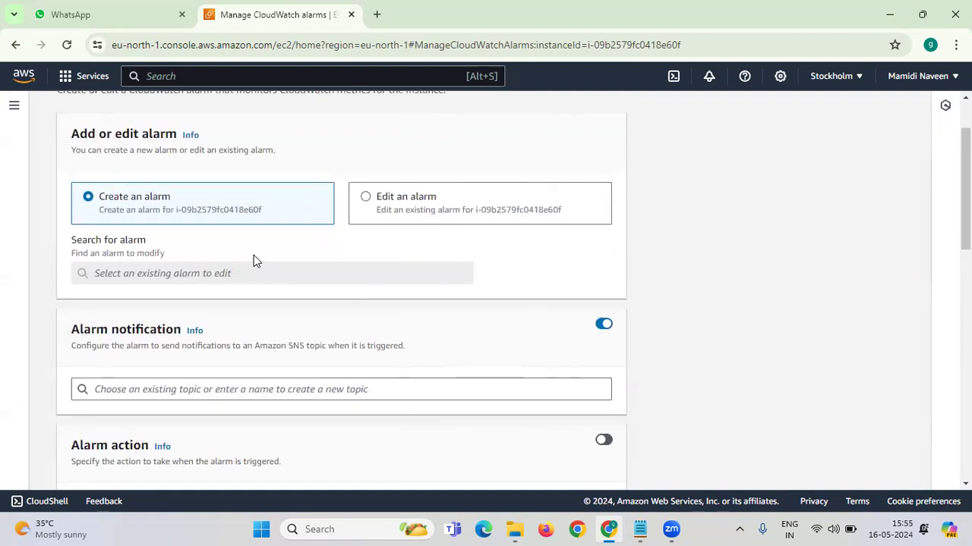
scroll(253, 262, up, 1)
scroll(228, 284, down, 1)
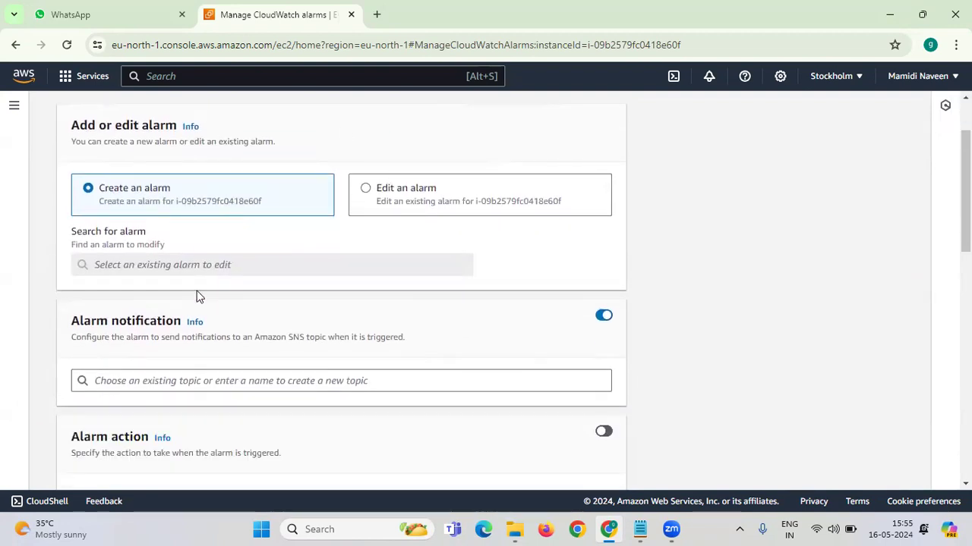
click(460, 191)
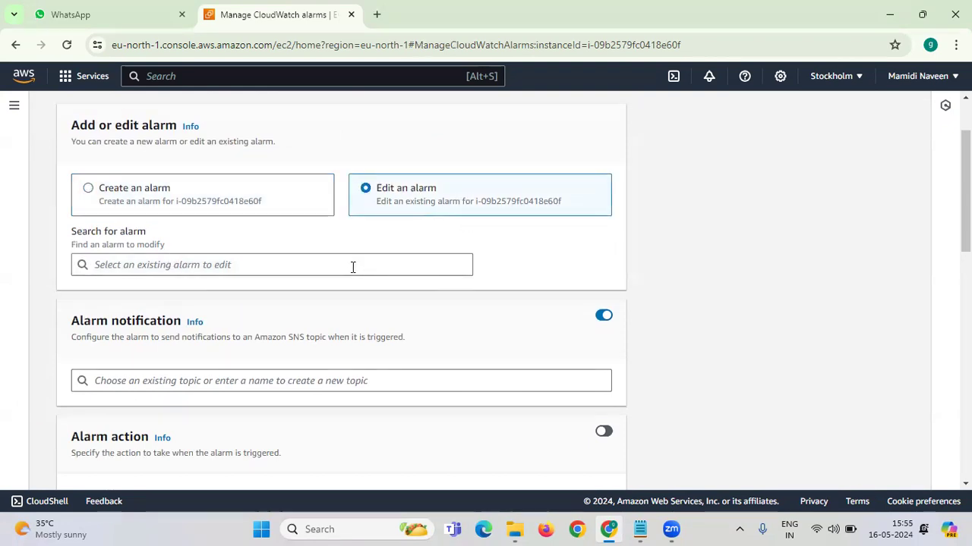
click(314, 261)
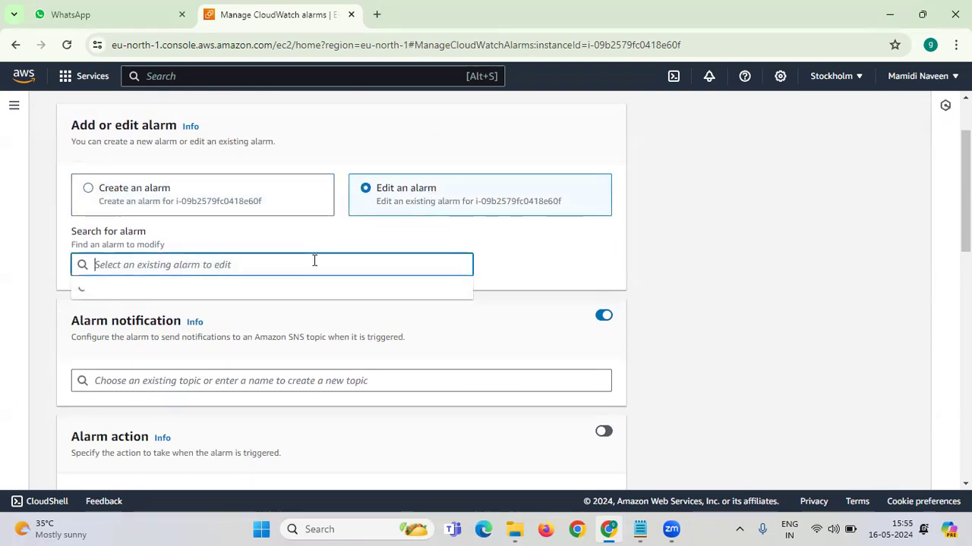
text(Ec)
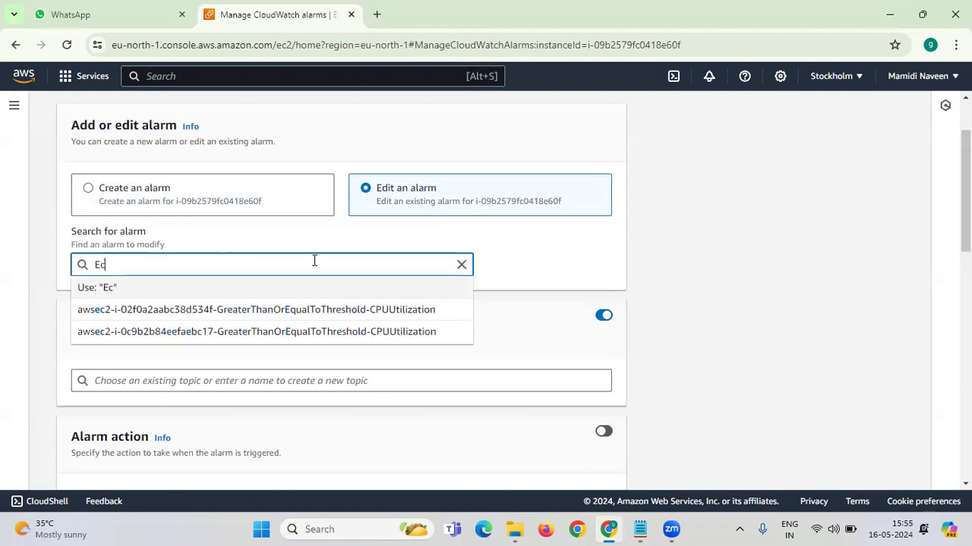
text(2-in)
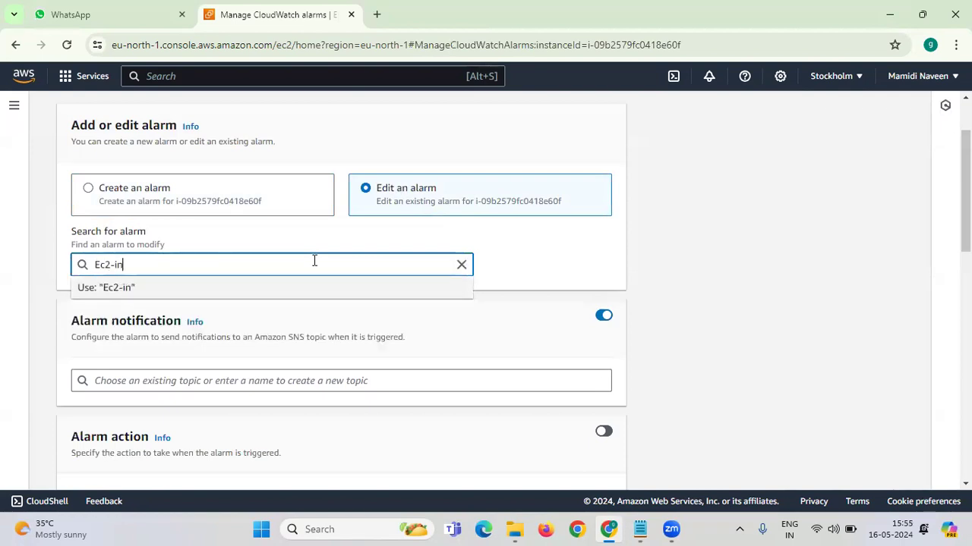
text(stance-status)
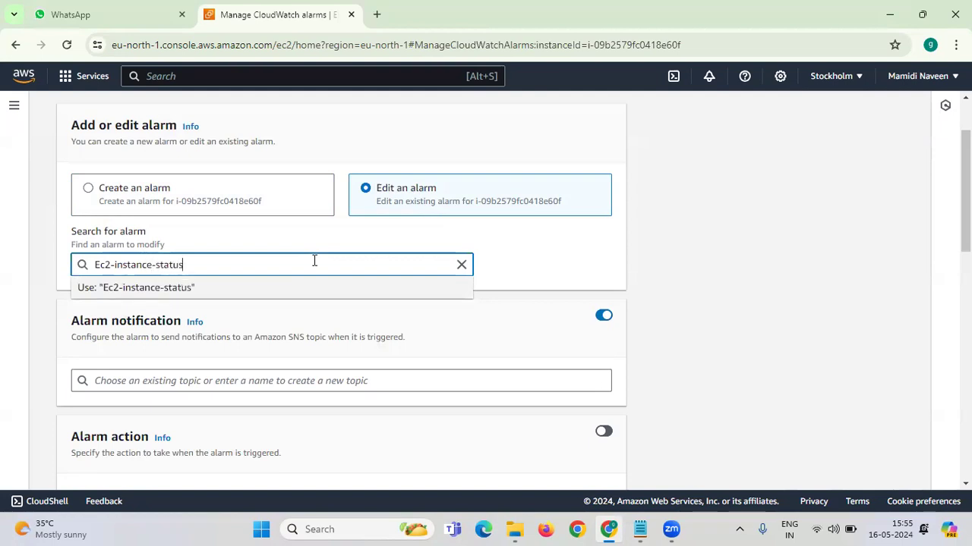
text(2)
click(208, 300)
click(520, 262)
Step: Set the alarm notification to the existing Sns-Notification topic
scroll(262, 255, down, 2)
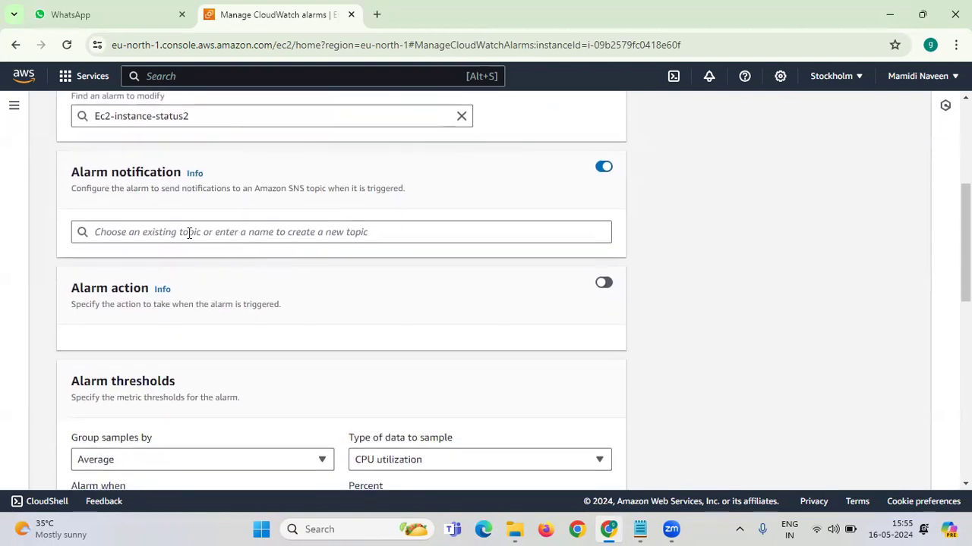
click(189, 238)
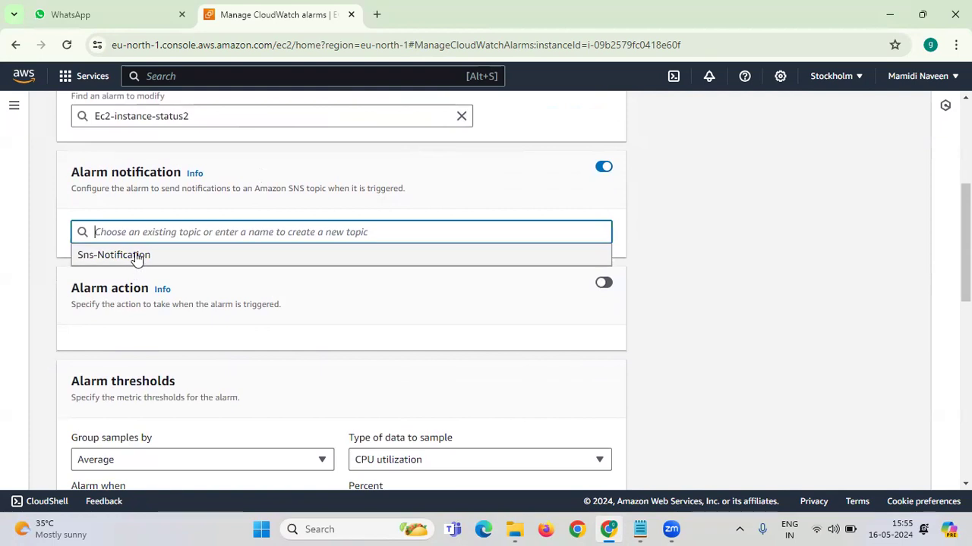
click(137, 257)
click(332, 255)
Step: Enable the alarm action so that an action can be specified for when the alarm triggers
scroll(407, 255, down, 1)
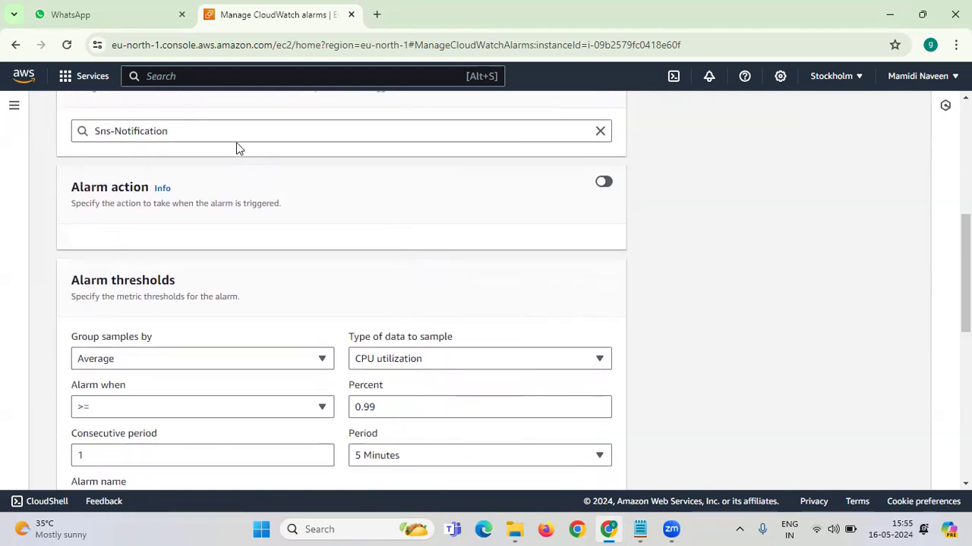
scroll(317, 170, down, 1)
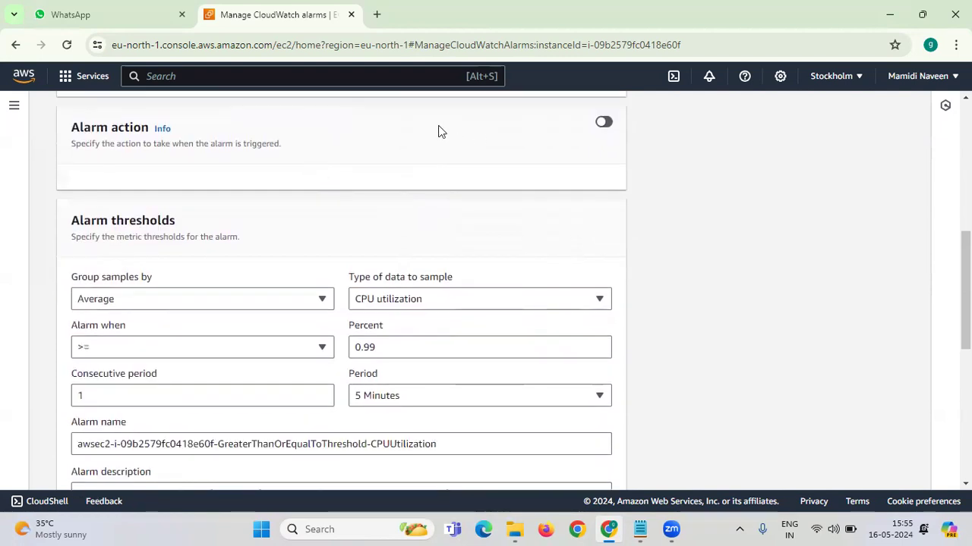
click(602, 124)
scroll(174, 367, down, 1)
scroll(174, 367, up, 1)
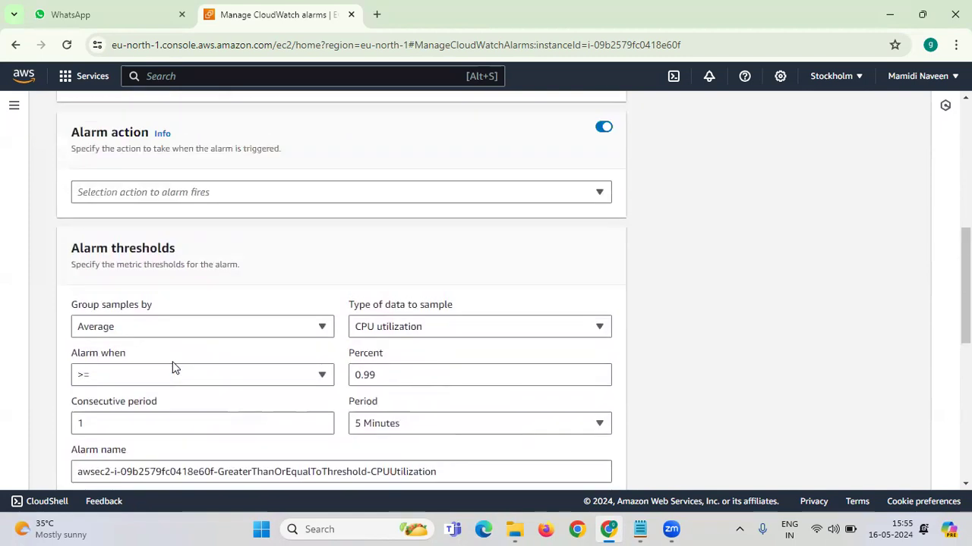
Step: Set the alarm action to Stop so the instance is stopped when the alarm fires
scroll(172, 367, up, 1)
click(126, 219)
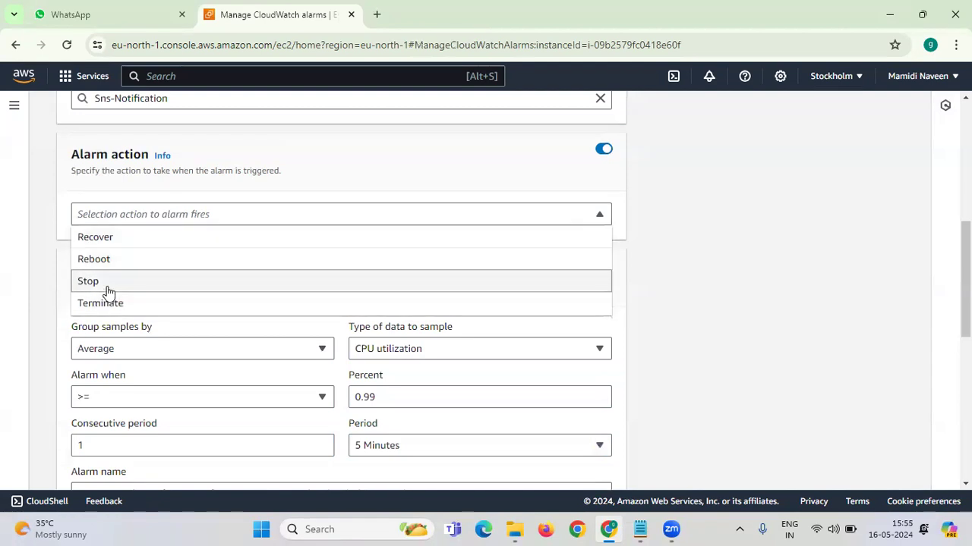
click(111, 285)
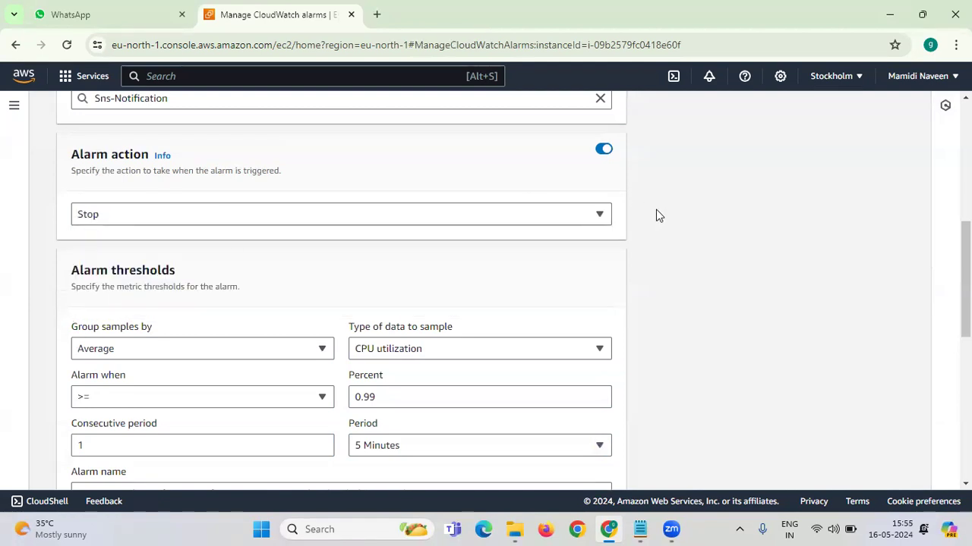
Step: Define the alarm threshold condition with samples grouped by Average, CPU utilization as the data type, and the >= comparison
scroll(656, 211, down, 2)
click(158, 238)
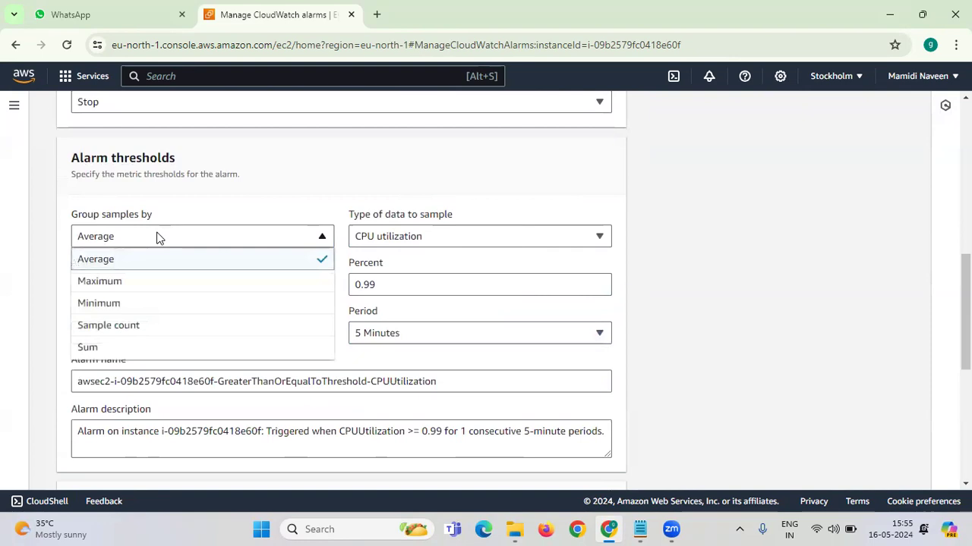
click(208, 233)
click(403, 241)
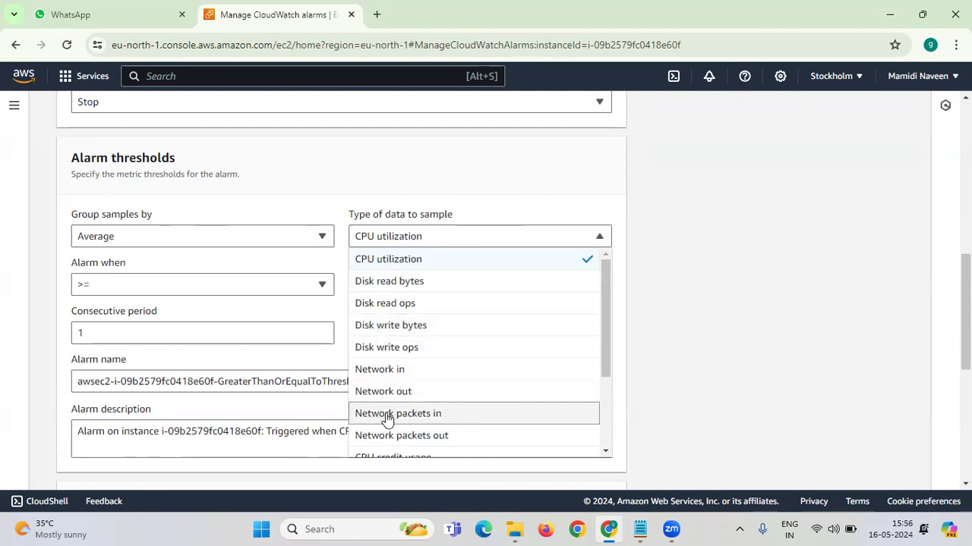
click(399, 240)
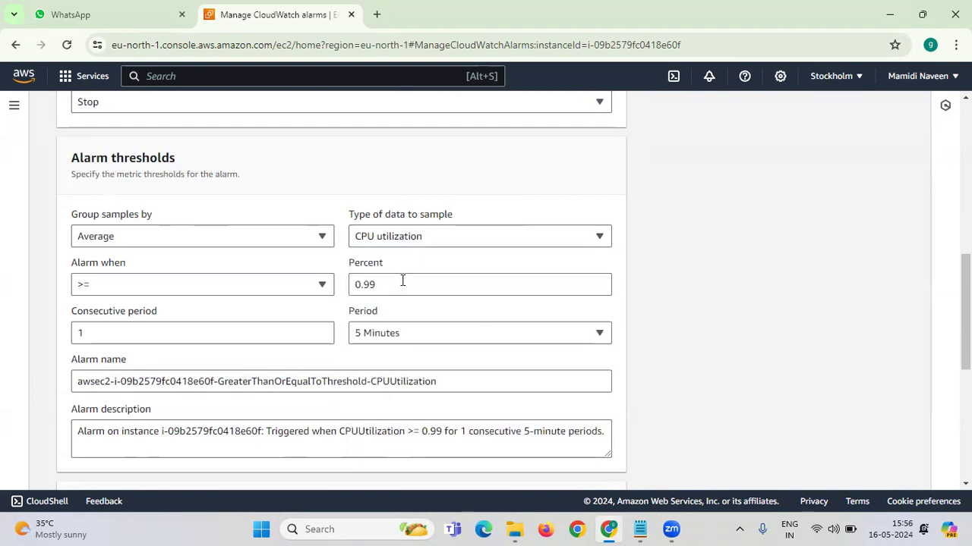
click(195, 287)
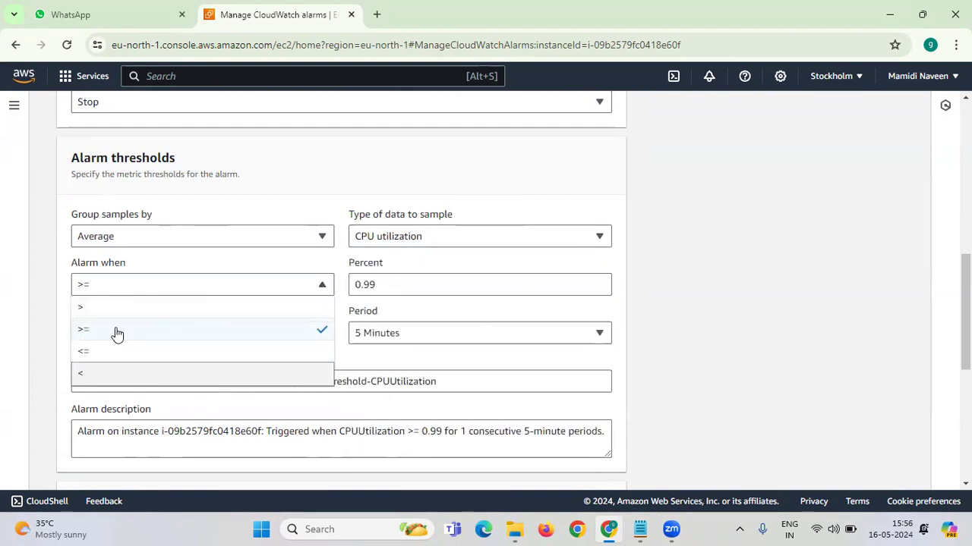
click(141, 334)
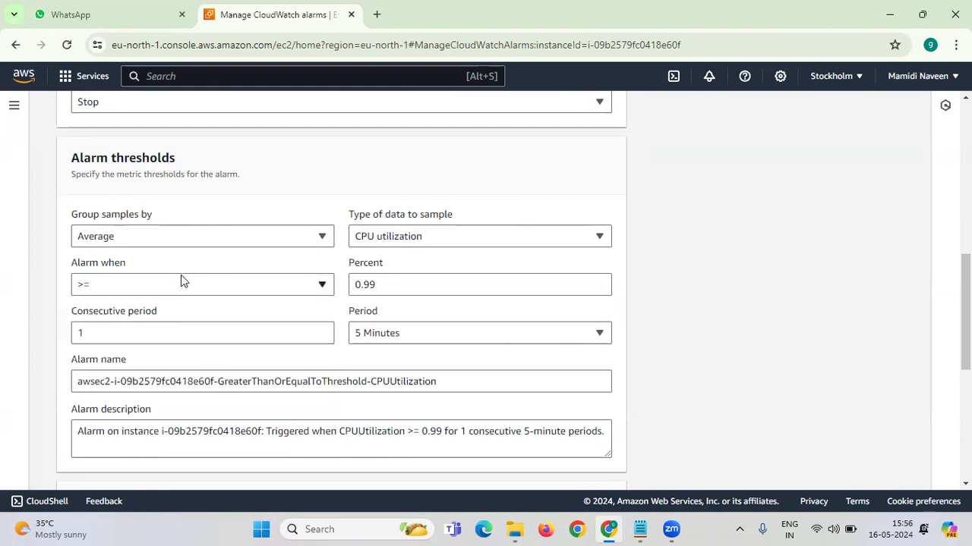
Step: Set the alarm threshold percent to 5 and update the alarm
click(385, 283)
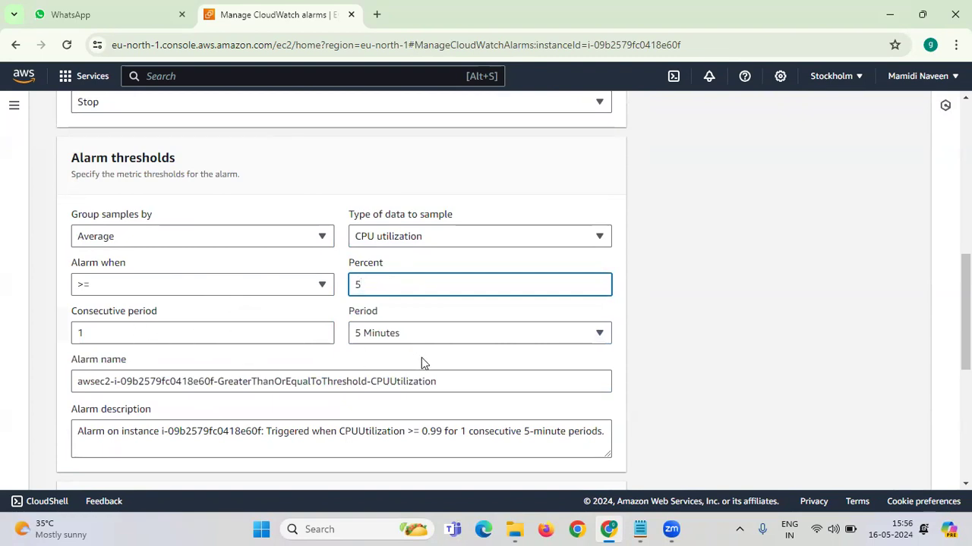
scroll(477, 329, down, 2)
scroll(267, 344, down, 2)
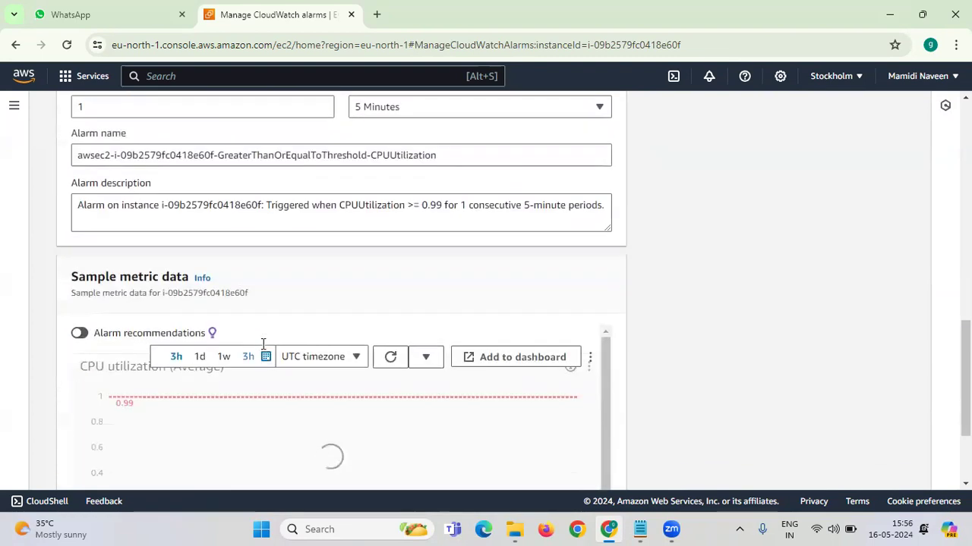
scroll(260, 466, down, 2)
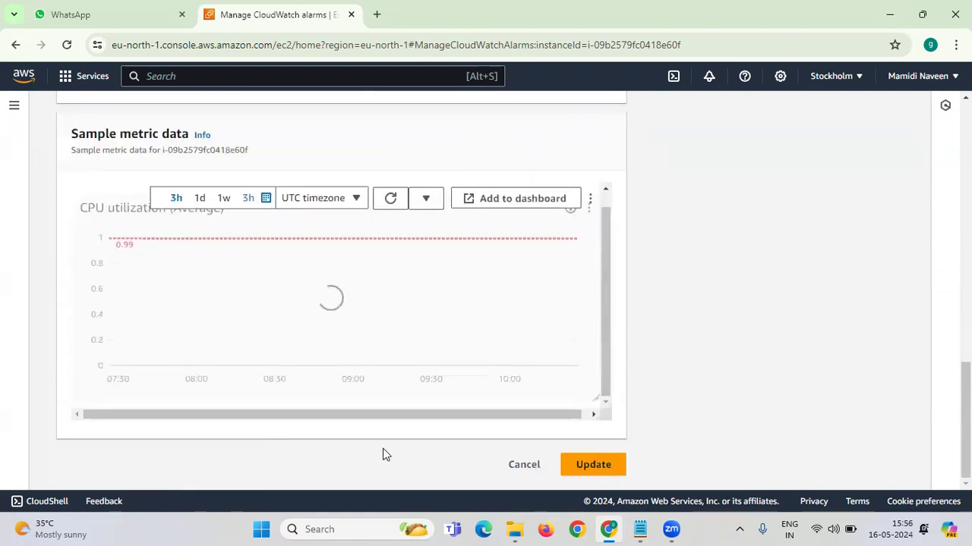
click(590, 464)
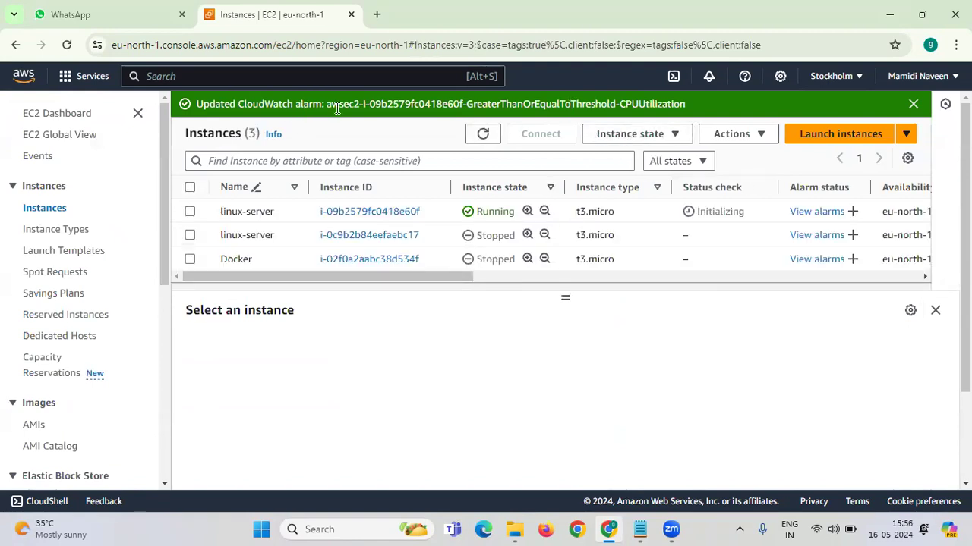
Step: Search the console for cloudwatch, open the CloudWatch service and review the alarms on its overview page
click(378, 77)
text(cloud)
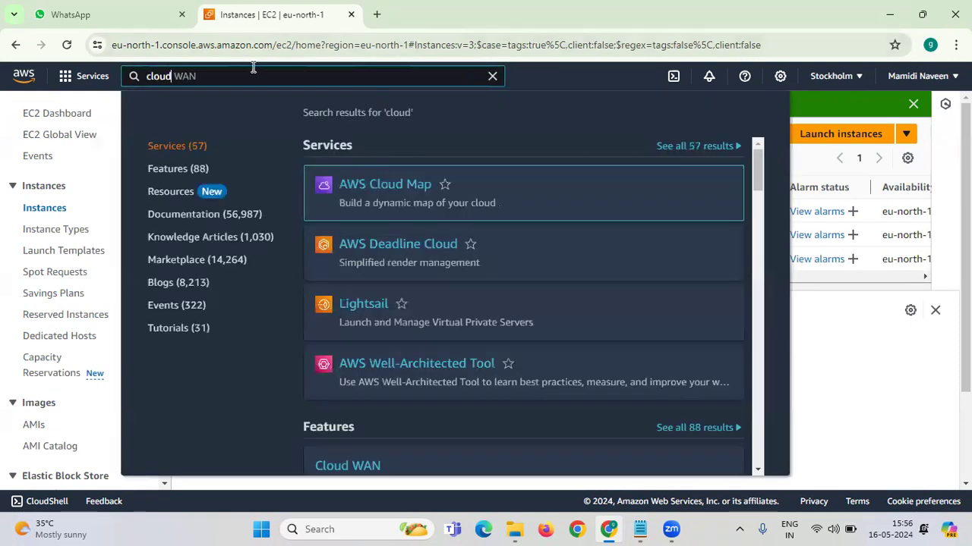
text(watch)
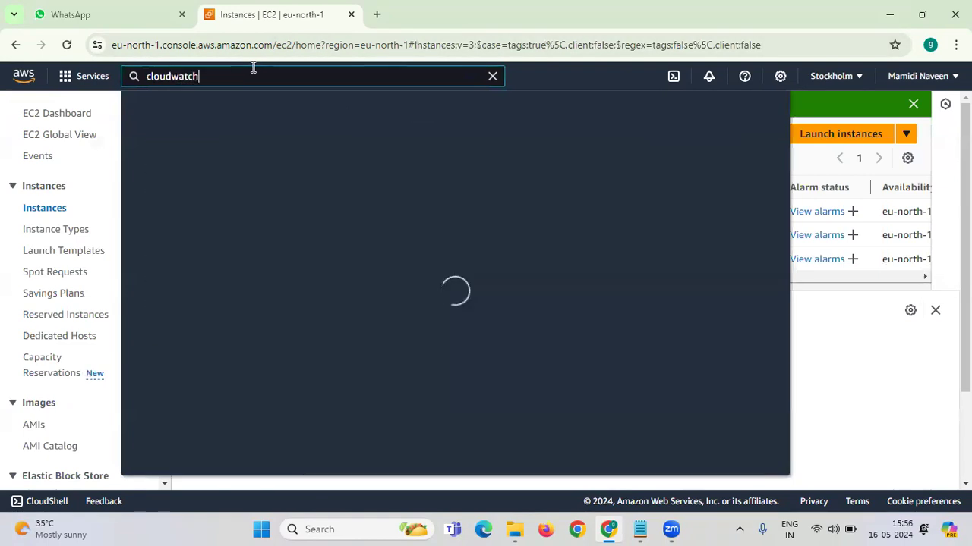
click(372, 185)
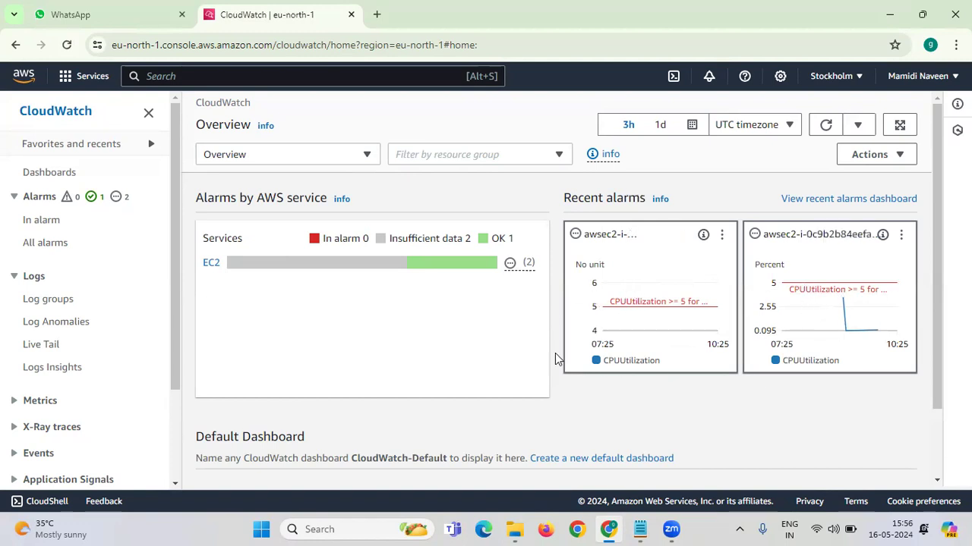
scroll(415, 333, down, 1)
scroll(415, 334, up, 1)
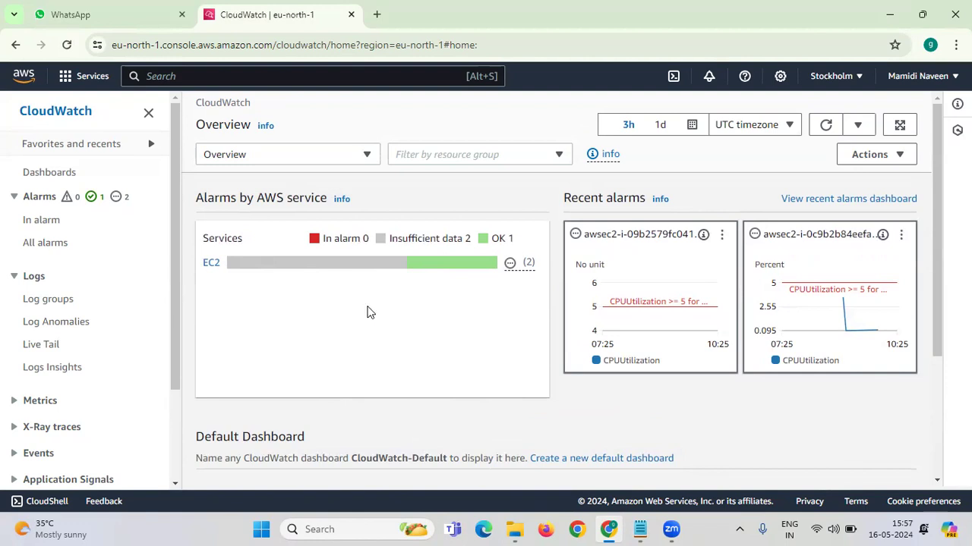
Step: Return to the running EC2 instances and stop the linux-server instance
click(82, 79)
click(336, 236)
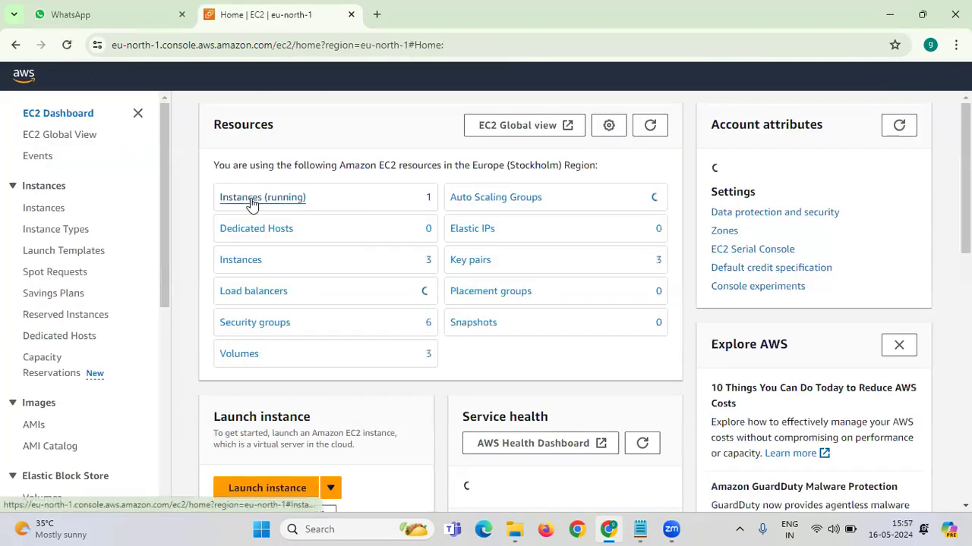
click(252, 205)
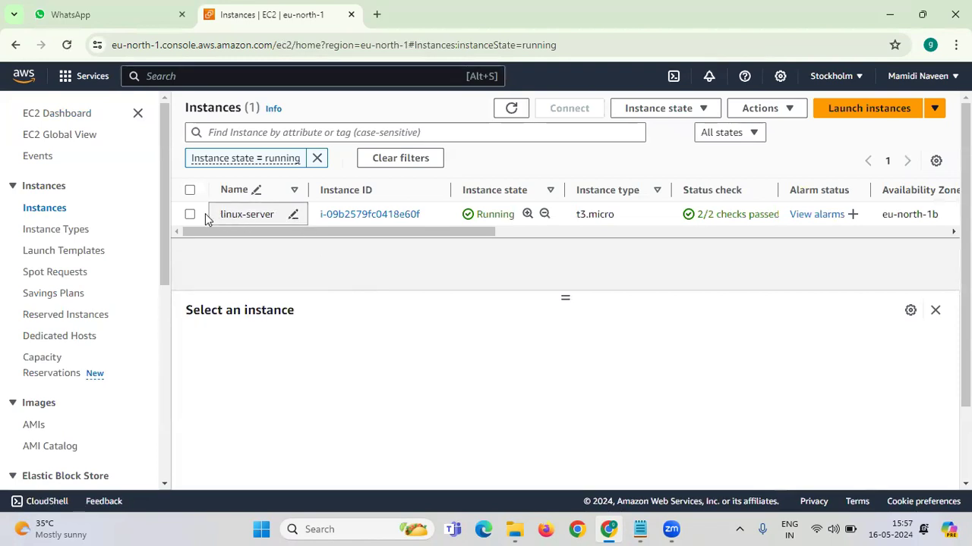
click(190, 214)
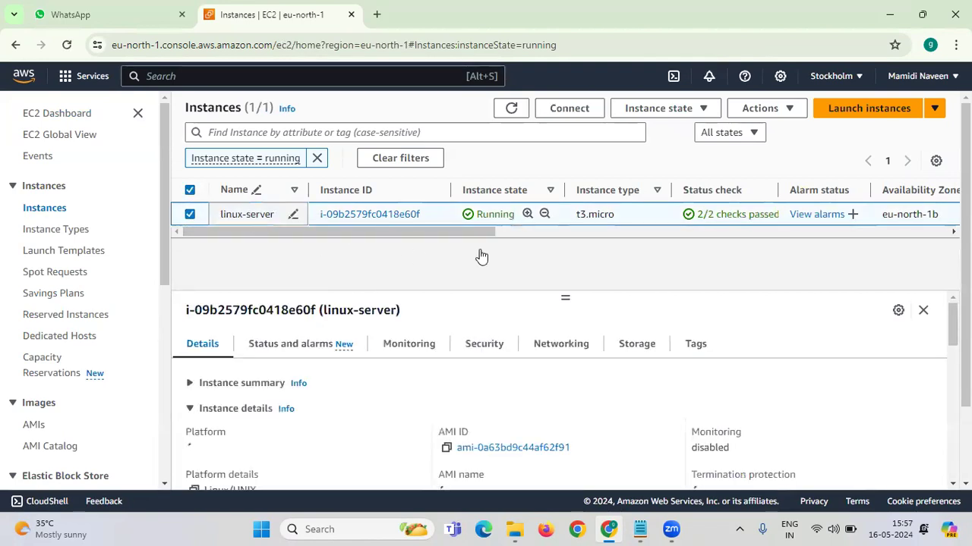
click(660, 109)
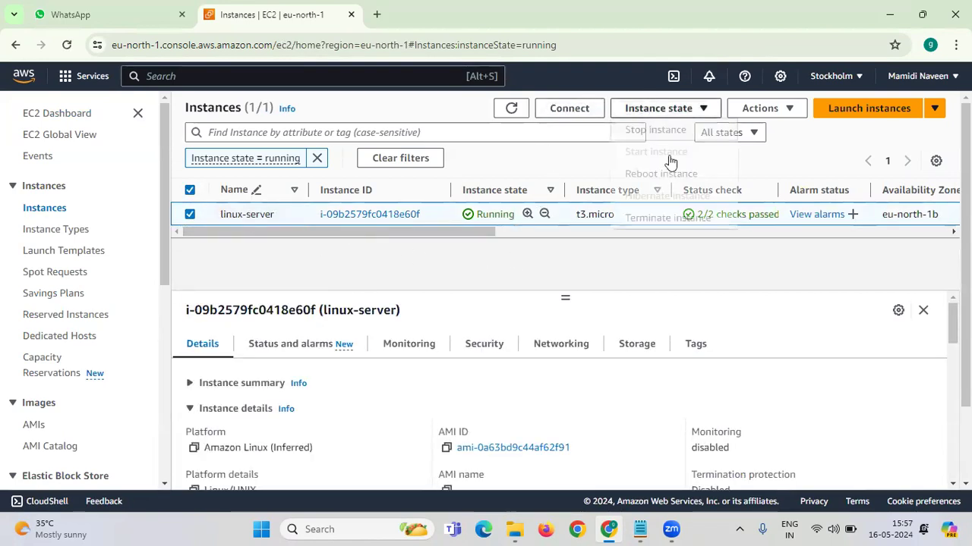
click(638, 131)
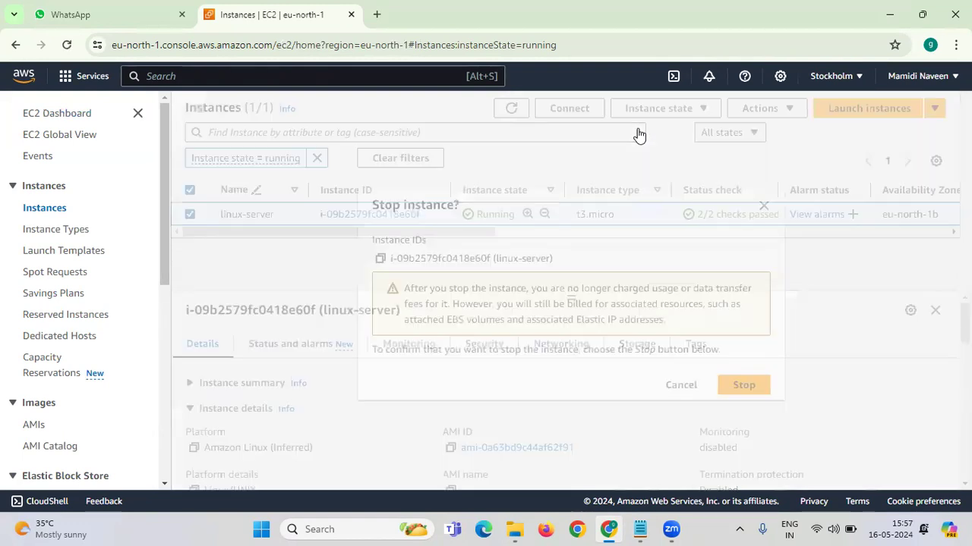
click(736, 384)
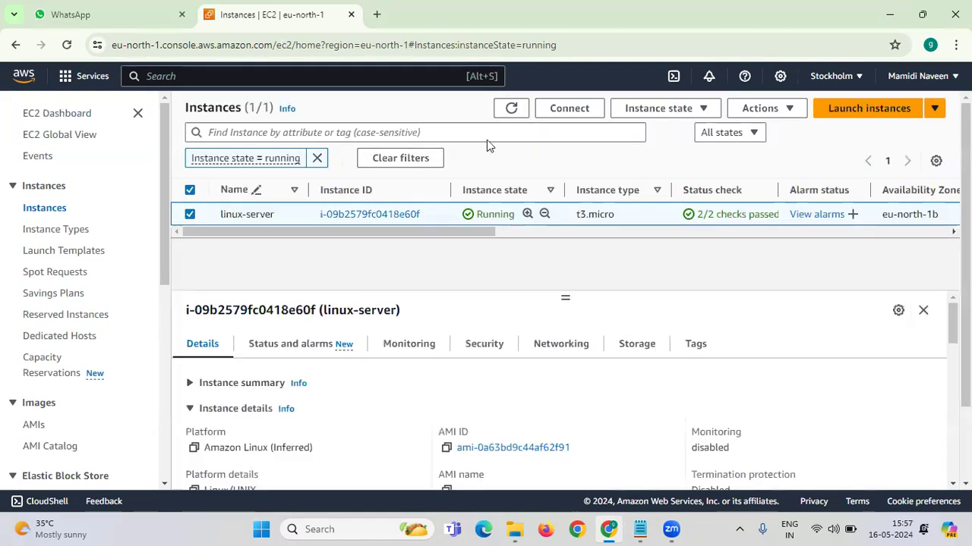
Step: Refresh the instance list, dismiss the notification and remove the running-state filter to list all instances
click(520, 108)
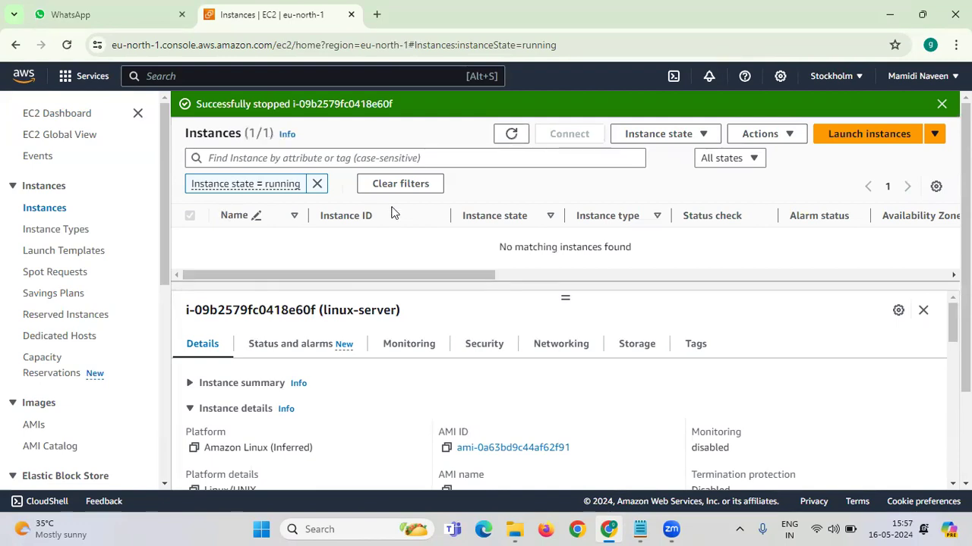
click(941, 104)
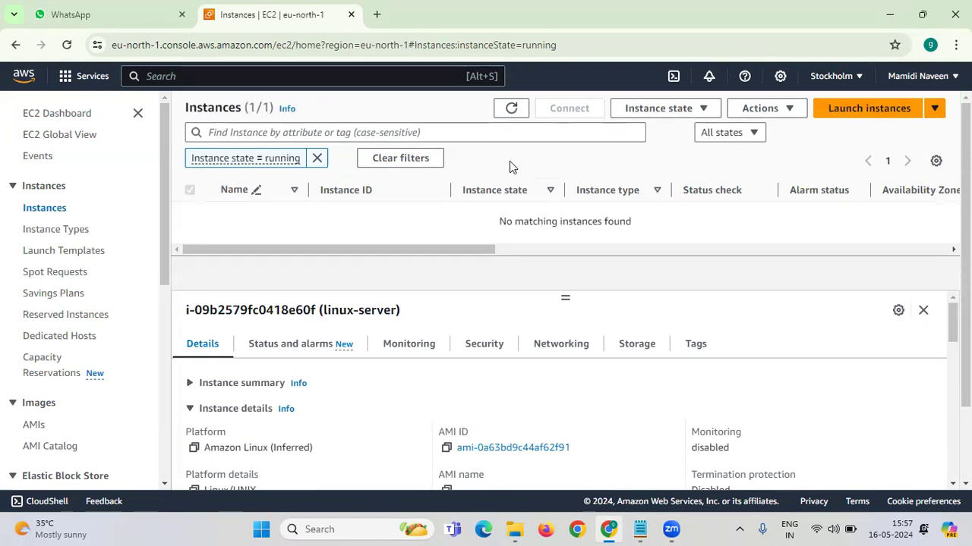
click(317, 159)
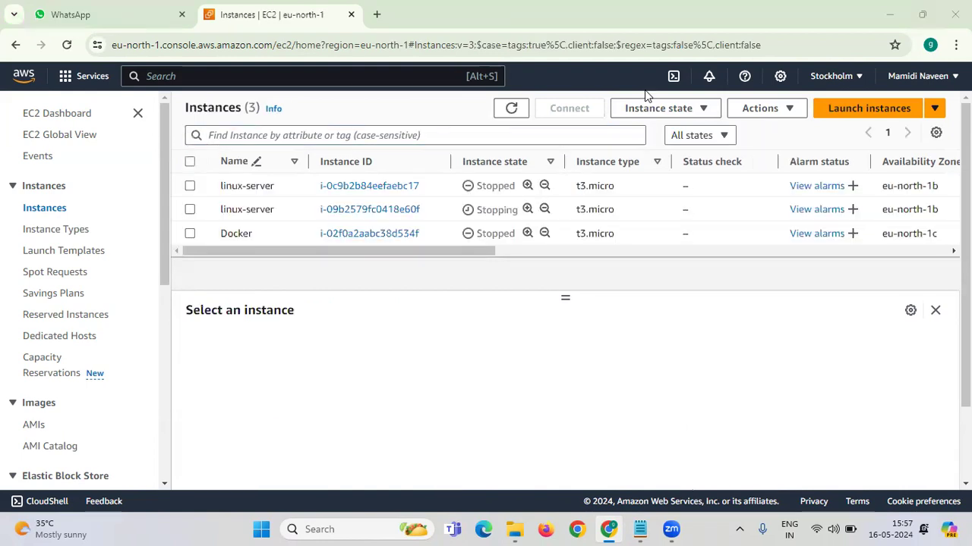
Step: Open a new browser tab, switch to the first alternate Google account and open its Gmail inbox to check for alarm notifications
click(377, 14)
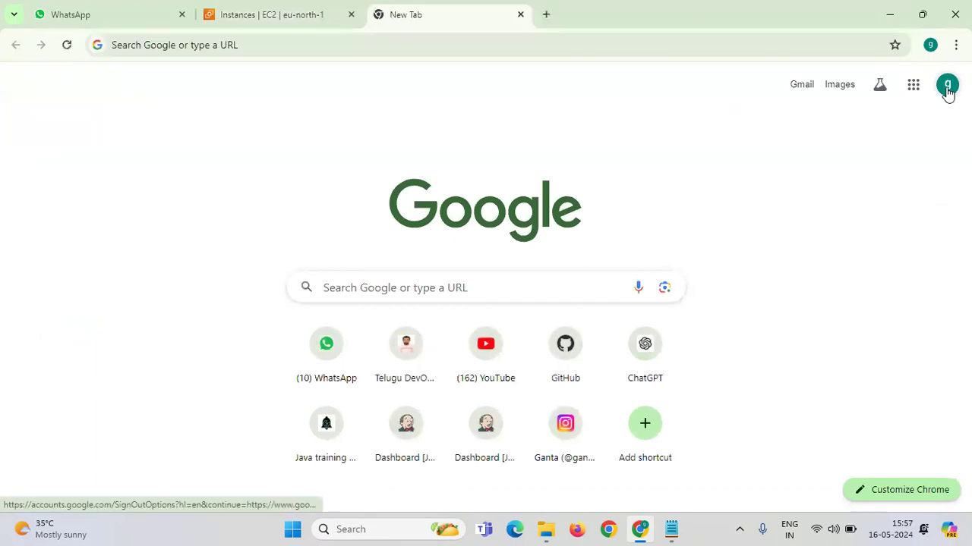
click(947, 86)
click(789, 355)
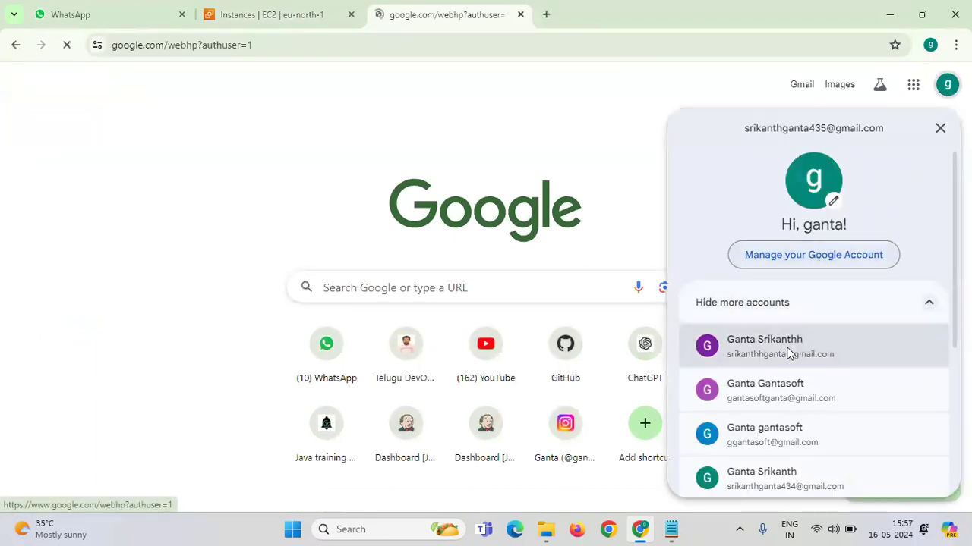
click(910, 83)
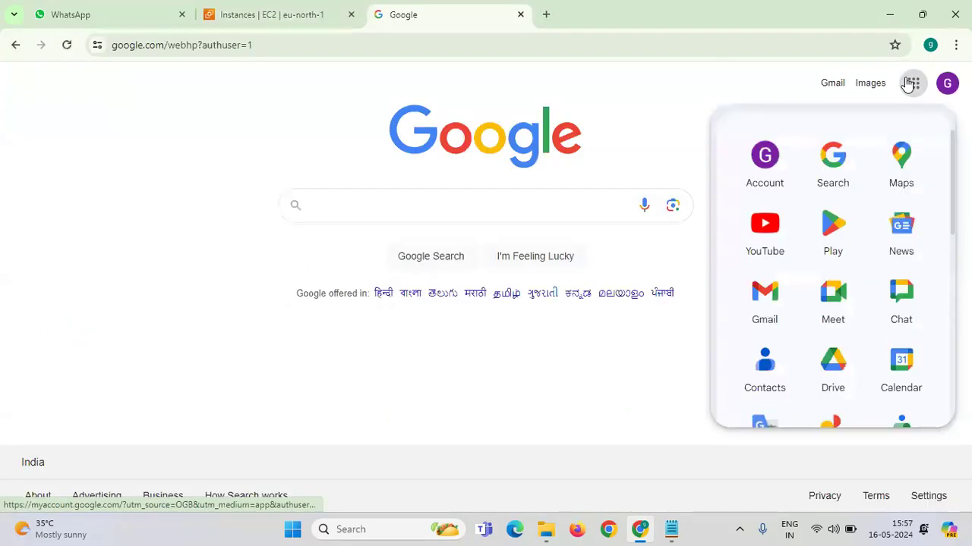
click(765, 296)
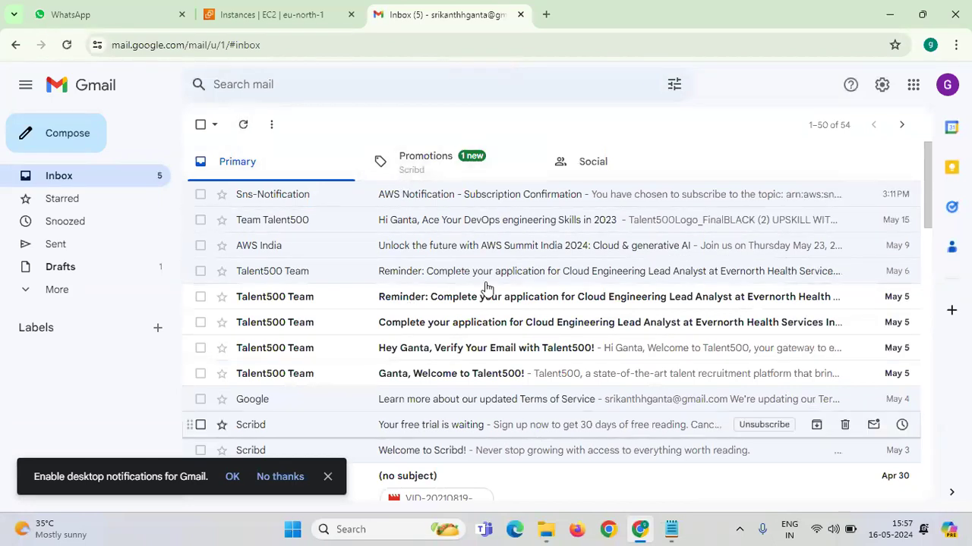
Step: Go back to the AWS console tab, search for cloudwatch and open the CloudWatch service
click(236, 6)
click(514, 353)
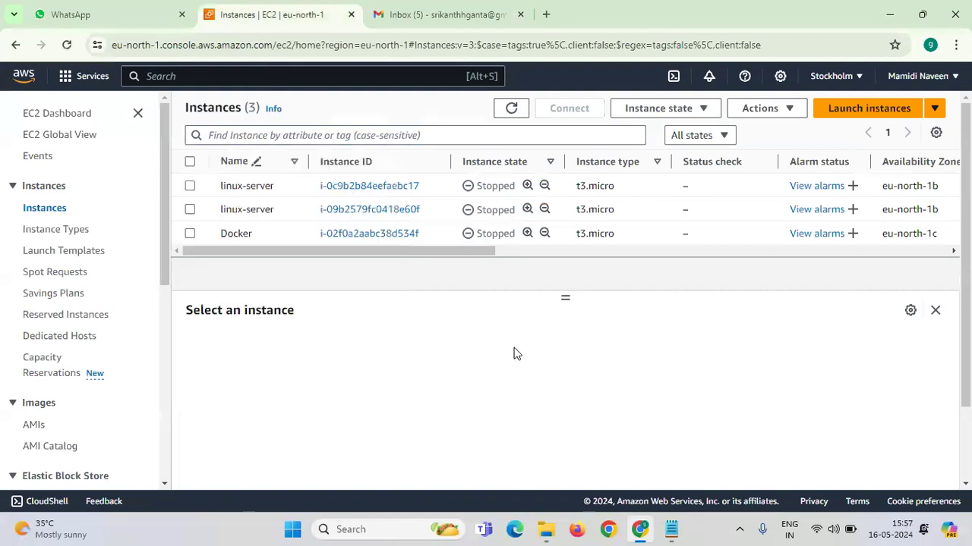
click(293, 76)
text(cl)
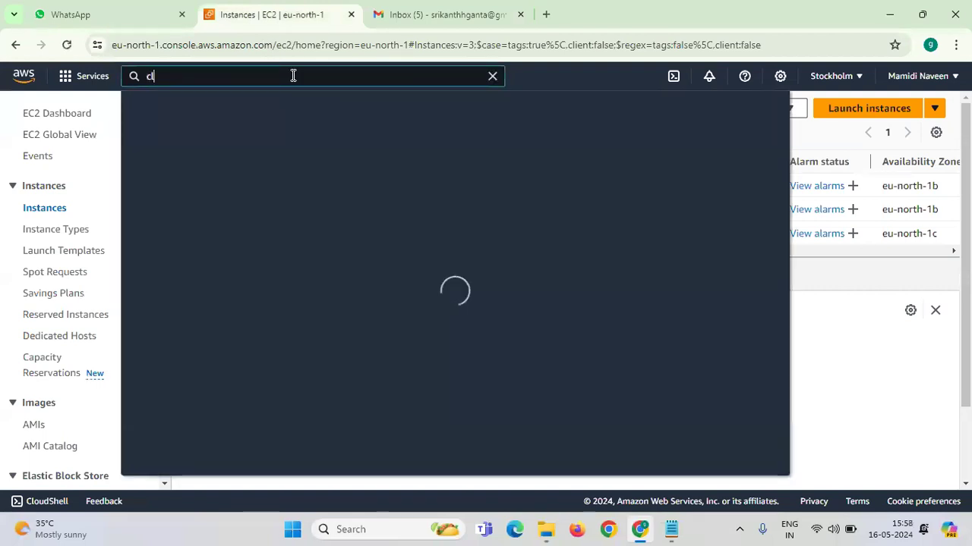
text(oud)
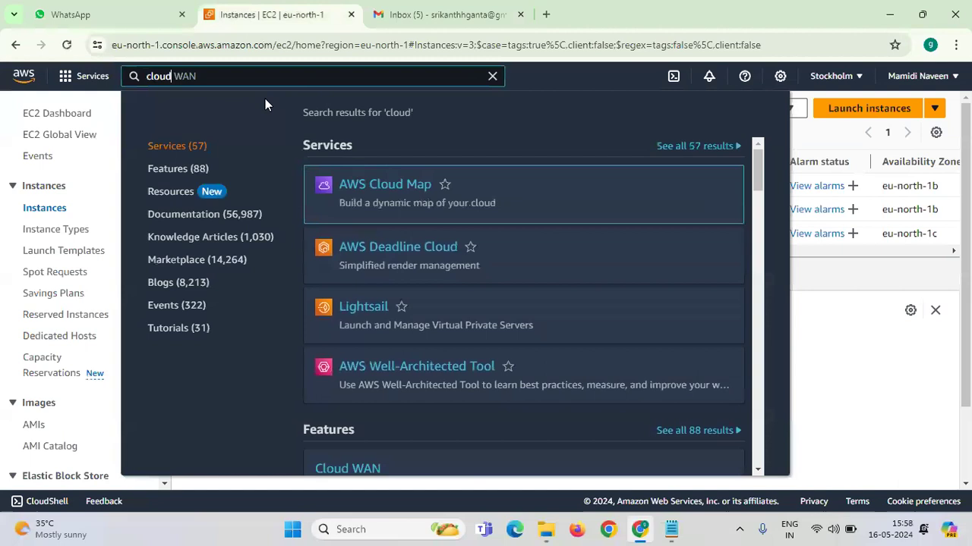
text( WANwat)
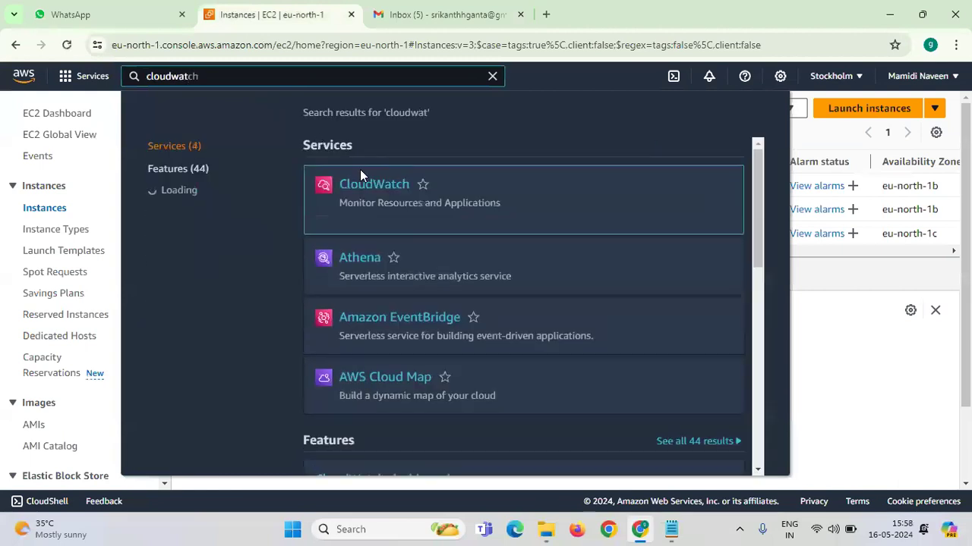
click(363, 190)
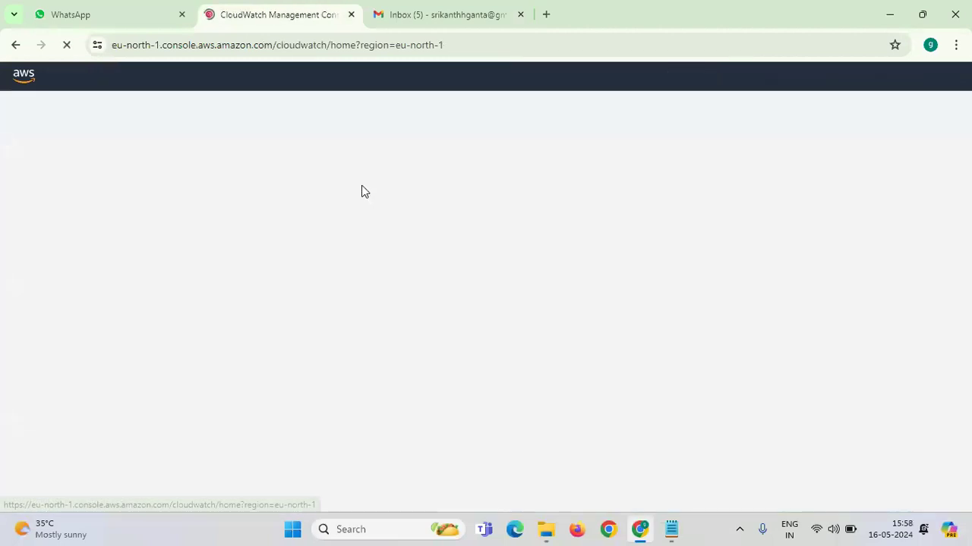